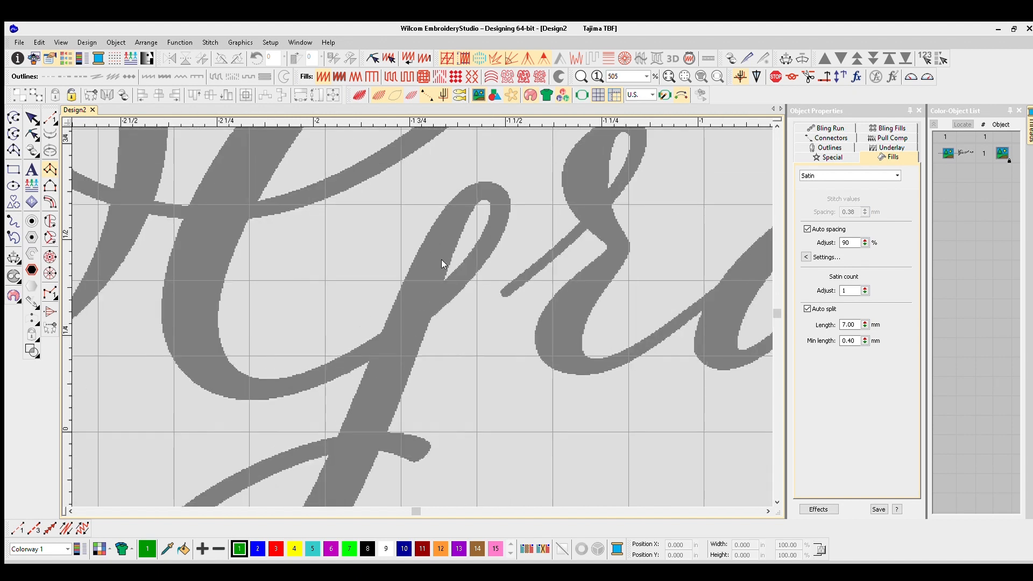
- Switch the measurement system from U.S. to Metric for digitizing
{"action": "left_click", "coordinate": [13, 116]}
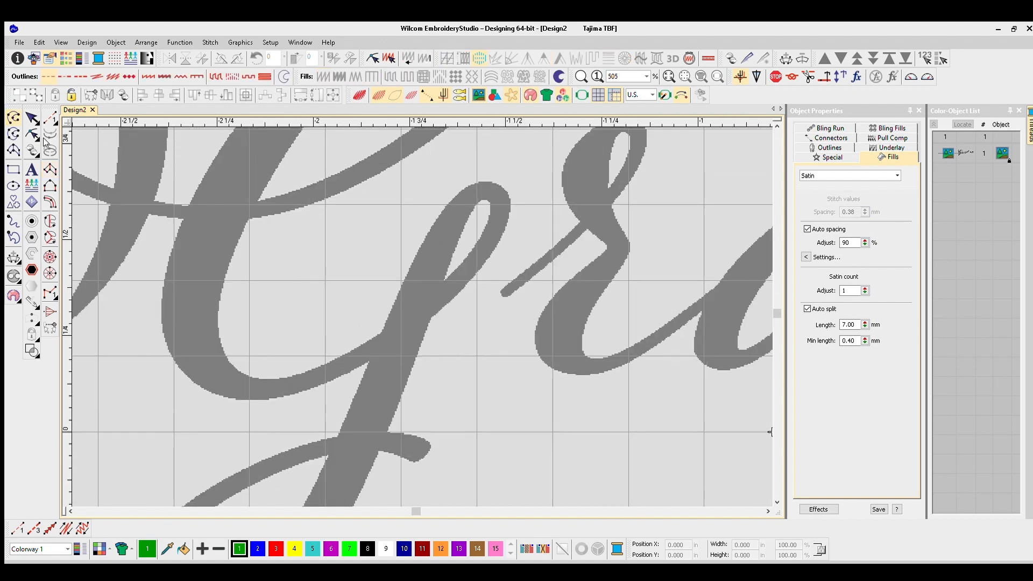
{"action": "left_click", "coordinate": [50, 169]}
{"action": "scroll", "coordinate": [426, 296], "scroll_direction": "up", "scroll_amount": 3}
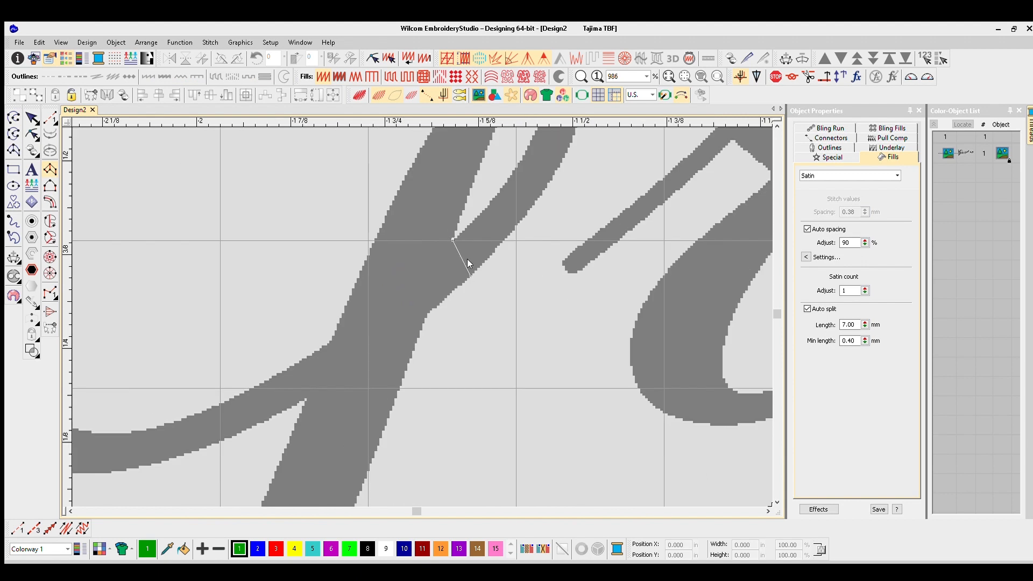
{"action": "key", "text": "Escape"}
{"action": "left_click", "coordinate": [652, 96]}
{"action": "left_click", "coordinate": [638, 105]}
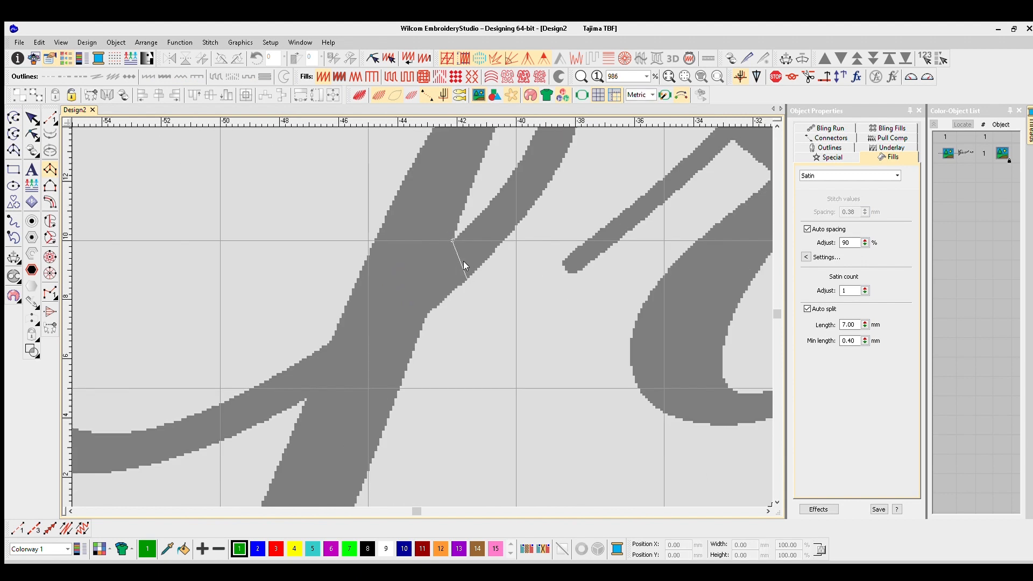
- Trace a satin column in point pairs around the small loop at the top of the G's descender
{"action": "right_click", "coordinate": [467, 279]}
{"action": "right_click", "coordinate": [489, 205]}
{"action": "right_click", "coordinate": [520, 225]}
{"action": "right_click", "coordinate": [453, 257]}
{"action": "right_click", "coordinate": [487, 268]}
{"action": "right_click", "coordinate": [478, 211]}
{"action": "right_click", "coordinate": [525, 170]}
{"action": "right_click", "coordinate": [478, 170]}
{"action": "right_click", "coordinate": [461, 223]}
{"action": "right_click", "coordinate": [428, 254]}
{"action": "right_click", "coordinate": [412, 223]}
{"action": "right_click", "coordinate": [358, 258]}
{"action": "right_click", "coordinate": [403, 281]}
{"action": "right_click", "coordinate": [381, 336]}
{"action": "right_click", "coordinate": [319, 327]}
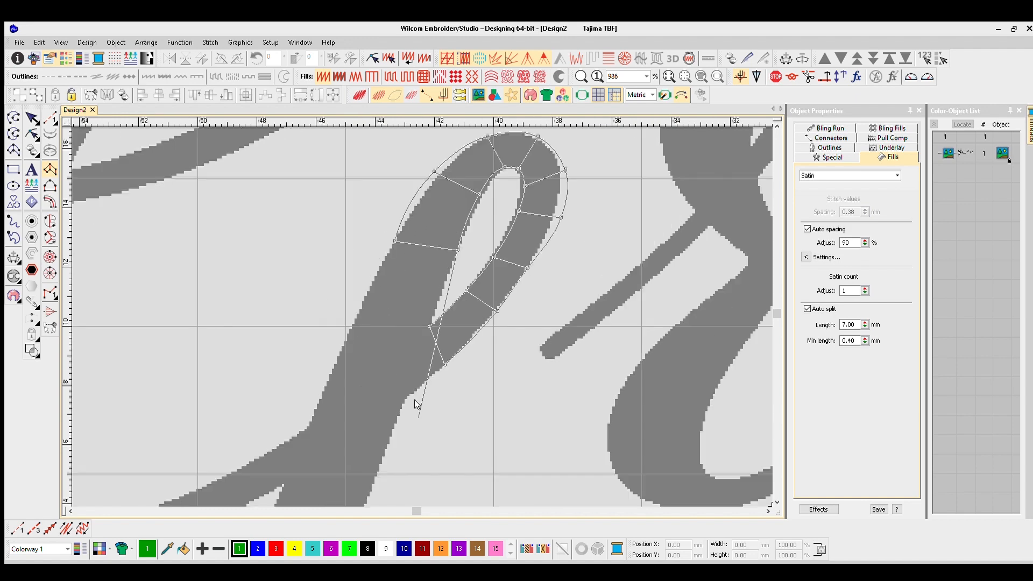
- Extend the column down the G's straight descender stem past the bowl joint, re-placing one misplaced edge point
{"action": "right_click", "coordinate": [392, 438]}
{"action": "right_click", "coordinate": [310, 417]}
{"action": "scroll", "coordinate": [388, 430], "scroll_direction": "down", "scroll_amount": 2}
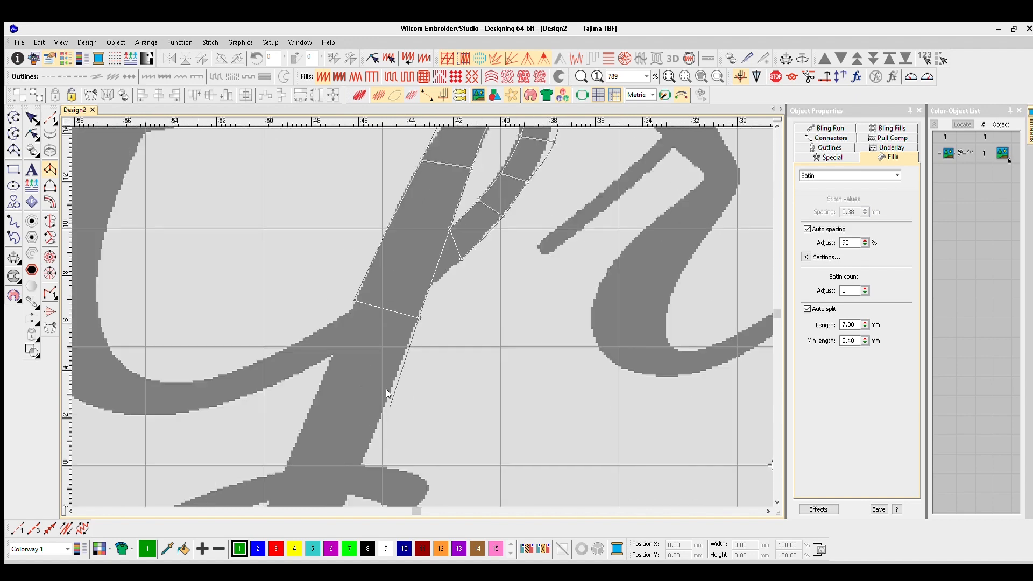
{"action": "right_click", "coordinate": [402, 355]}
{"action": "key", "text": "BackSpace"}
{"action": "right_click", "coordinate": [380, 406]}
{"action": "right_click", "coordinate": [326, 386]}
- Continue the column in point pairs around the bottom and outer side of the descender's large lower loop
{"action": "scroll", "coordinate": [385, 373], "scroll_direction": "down", "scroll_amount": 2}
{"action": "scroll", "coordinate": [367, 394], "scroll_direction": "up", "scroll_amount": 2}
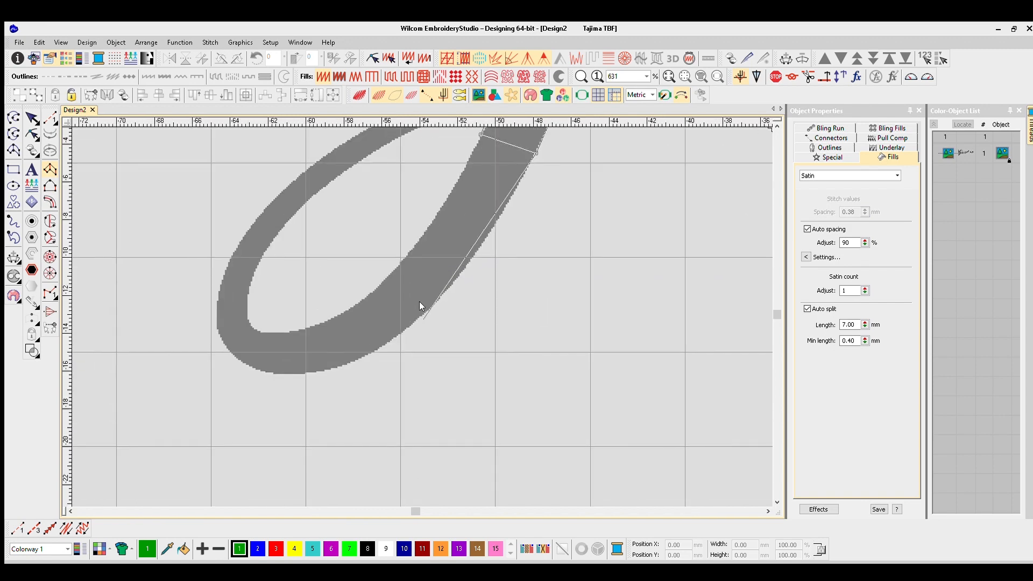
{"action": "key", "text": "0"}
{"action": "scroll", "coordinate": [205, 345], "scroll_direction": "up", "scroll_amount": 2}
{"action": "scroll", "coordinate": [455, 321], "scroll_direction": "up", "scroll_amount": 7}
{"action": "right_click", "coordinate": [393, 344]}
{"action": "right_click", "coordinate": [313, 303]}
{"action": "right_click", "coordinate": [330, 422]}
{"action": "right_click", "coordinate": [262, 371]}
{"action": "right_click", "coordinate": [266, 433]}
{"action": "right_click", "coordinate": [233, 364]}
{"action": "right_click", "coordinate": [136, 455]}
{"action": "right_click", "coordinate": [145, 389]}
{"action": "right_click", "coordinate": [212, 352]}
{"action": "right_click", "coordinate": [258, 323]}
{"action": "right_click", "coordinate": [210, 270]}
{"action": "right_click", "coordinate": [260, 273]}
{"action": "right_click", "coordinate": [265, 168]}
{"action": "right_click", "coordinate": [302, 189]}
- Complete the column along the lower loop's return stroke, across the stem to the rounded tail, and generate its stitches
{"action": "right_click", "coordinate": [375, 193]}
{"action": "right_click", "coordinate": [407, 220]}
{"action": "right_click", "coordinate": [396, 281]}
{"action": "right_click", "coordinate": [425, 311]}
{"action": "right_click", "coordinate": [499, 233]}
{"action": "right_click", "coordinate": [522, 266]}
{"action": "right_click", "coordinate": [589, 204]}
{"action": "right_click", "coordinate": [592, 241]}
{"action": "right_click", "coordinate": [741, 194]}
{"action": "right_click", "coordinate": [568, 300]}
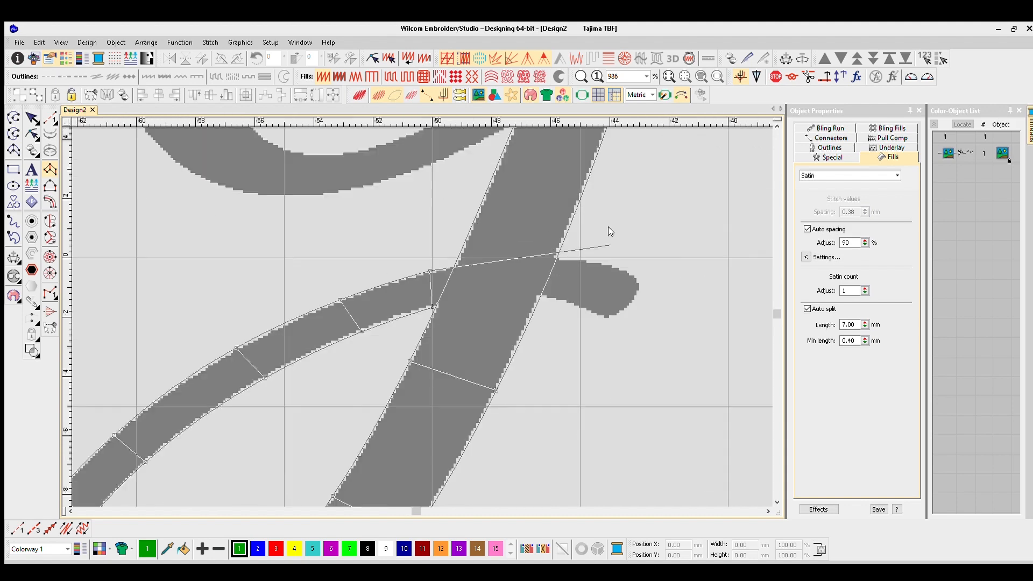
{"action": "right_click", "coordinate": [636, 284]}
{"action": "right_click", "coordinate": [606, 318]}
{"action": "key", "text": "Return"}
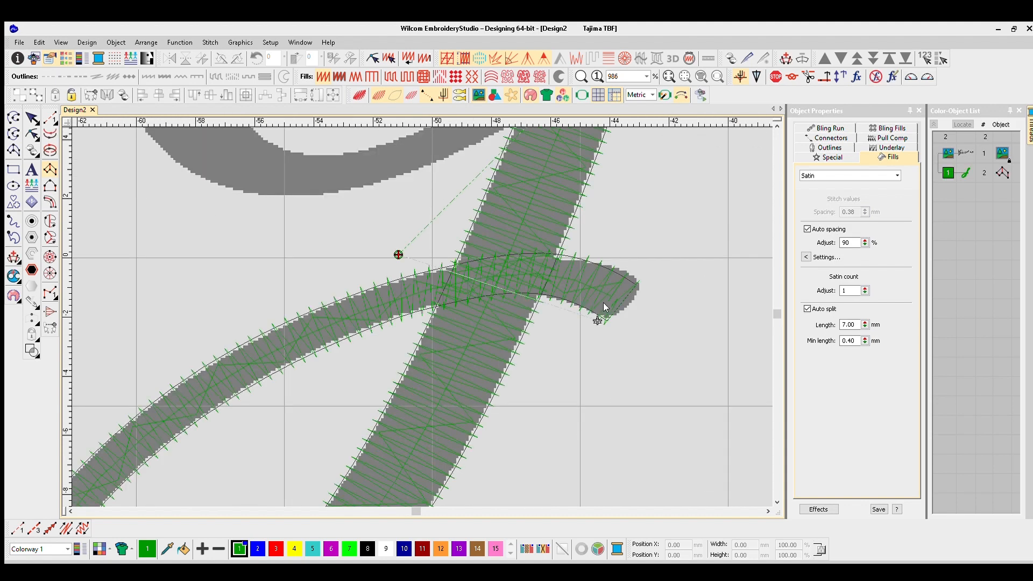
- Recolor the descender column with dark blue colour 10 and preview it as realistic stitches
{"action": "key", "text": "Escape"}
{"action": "left_click", "coordinate": [401, 548]}
{"action": "key", "text": "t"}
{"action": "scroll", "coordinate": [564, 398], "scroll_direction": "down", "scroll_amount": 3}
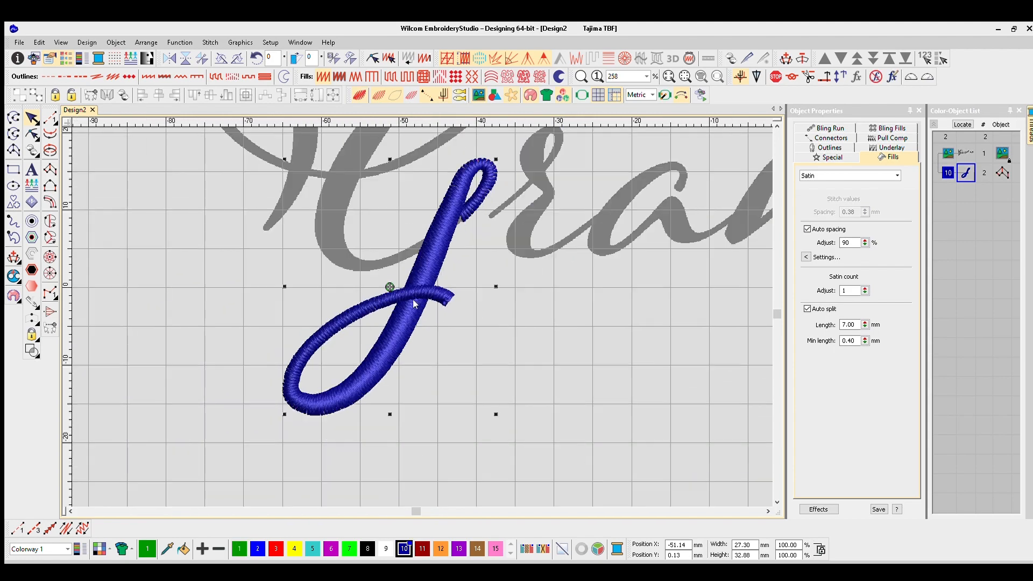
- Reshape the descender's small upper loop by adjusting the control points along its inner edge
{"action": "left_click_drag", "start_coordinate": [467, 204], "coordinate": [416, 299]}
{"action": "scroll", "coordinate": [416, 299], "scroll_direction": "up", "scroll_amount": 2}
{"action": "key", "text": "t"}
{"action": "scroll", "coordinate": [423, 295], "scroll_direction": "up", "scroll_amount": 2}
{"action": "key", "text": "h"}
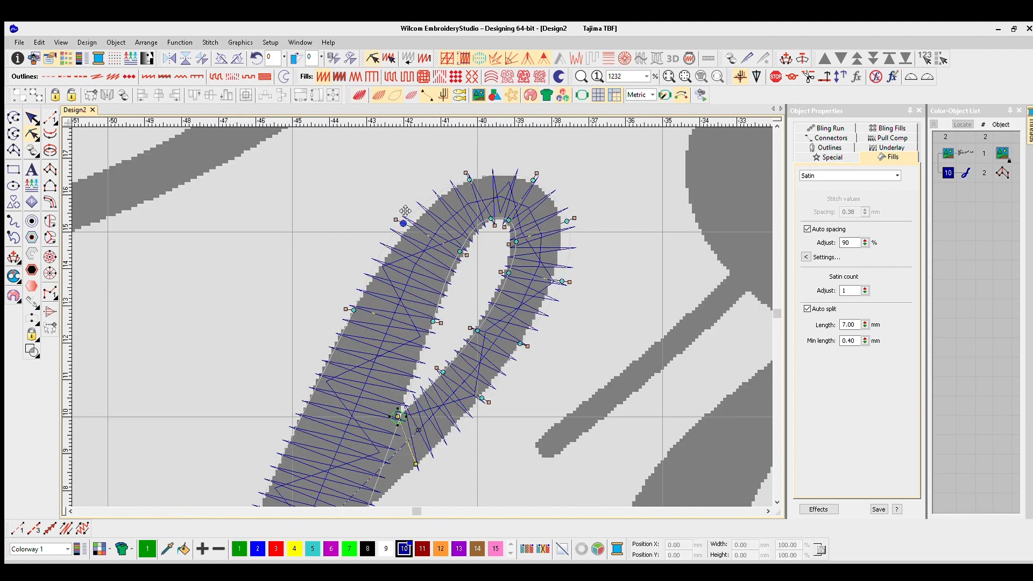
{"action": "left_click_drag", "start_coordinate": [459, 251], "coordinate": [462, 252]}
{"action": "left_click_drag", "start_coordinate": [491, 219], "coordinate": [487, 222]}
{"action": "left_click_drag", "start_coordinate": [508, 273], "coordinate": [505, 271]}
{"action": "key", "text": "Escape"}
{"action": "key", "text": "m"}
{"action": "left_click", "coordinate": [493, 296]}
{"action": "scroll", "coordinate": [431, 290], "scroll_direction": "down", "scroll_amount": 4}
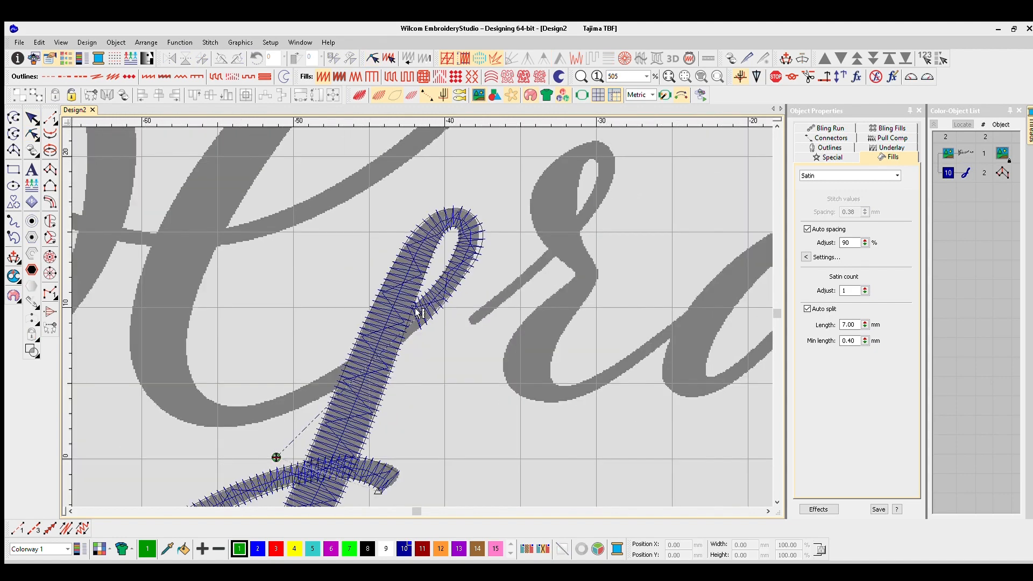
- Reshape the descender column's starting end so its edge extends down into the stem below the small loop
{"action": "key", "text": "h"}
{"action": "left_click", "coordinate": [421, 304]}
{"action": "scroll", "coordinate": [421, 304], "scroll_direction": "up", "scroll_amount": 6}
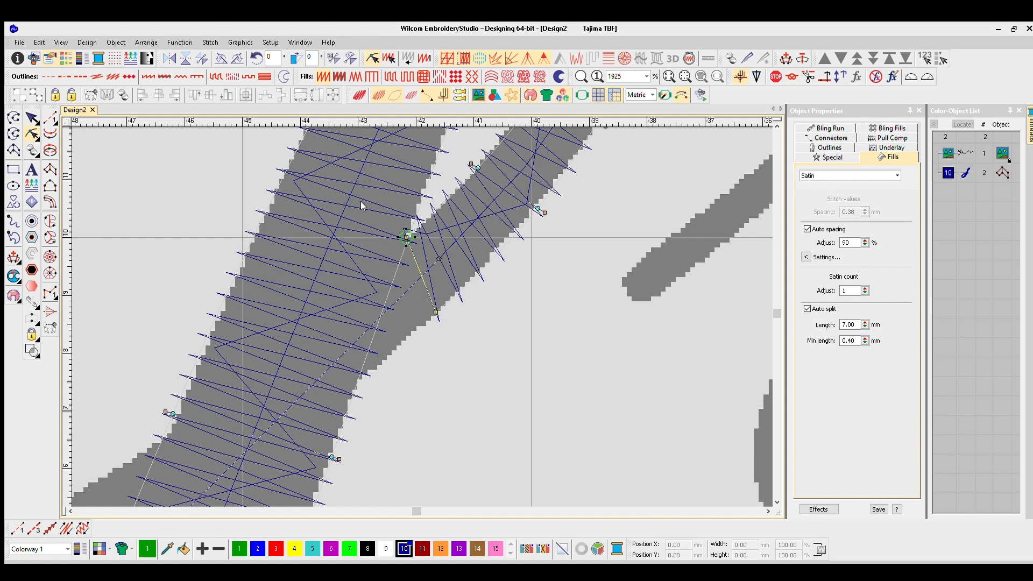
{"action": "left_click_drag", "start_coordinate": [436, 312], "coordinate": [354, 383]}
{"action": "key", "text": "Escape"}
{"action": "scroll", "coordinate": [414, 300], "scroll_direction": "down", "scroll_amount": 2}
{"action": "key", "text": "h"}
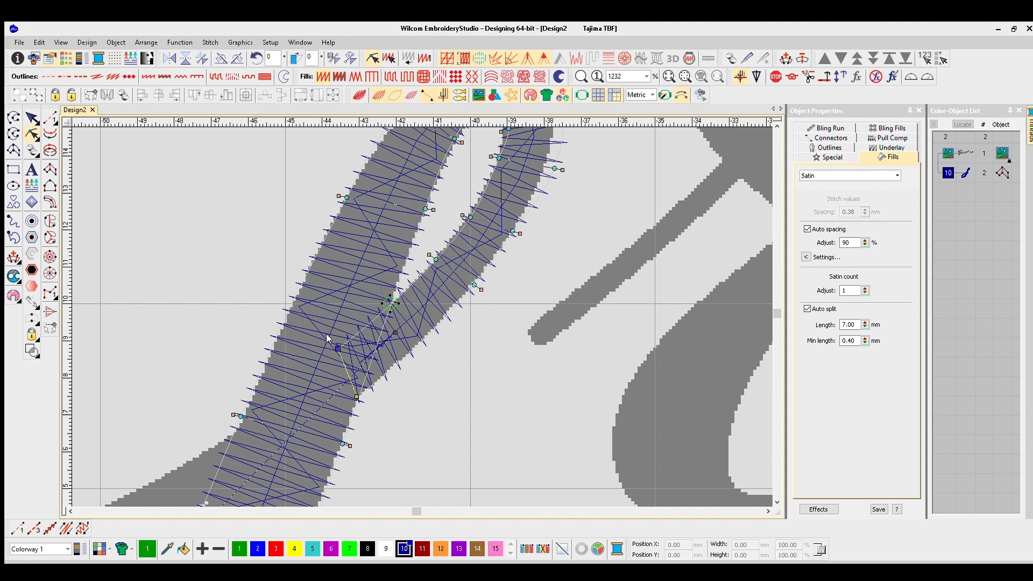
{"action": "key", "text": "Escape"}
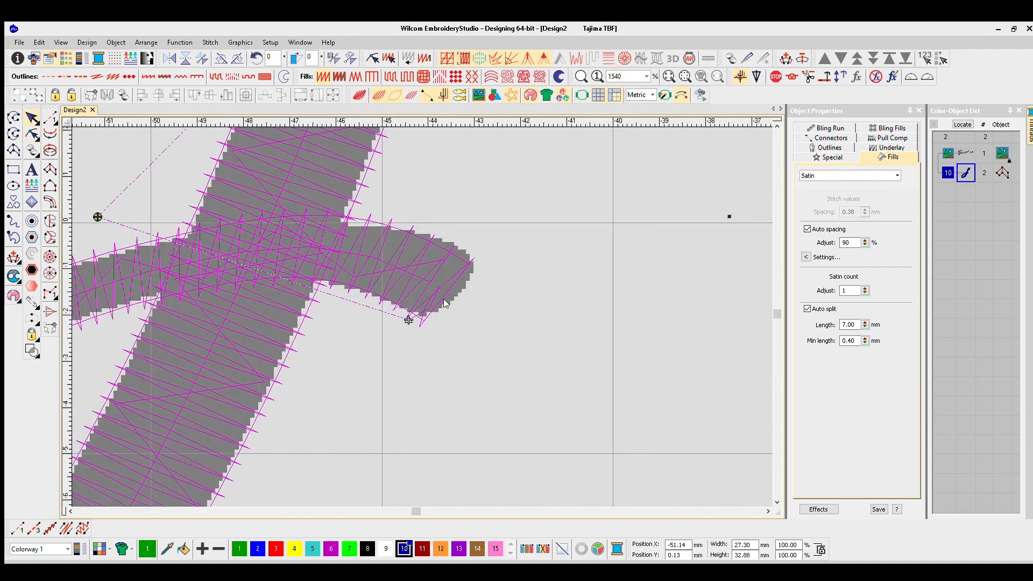
- Reshape the tail's end by shifting its upper and lower edge points outward, and preview the stitches
{"action": "key", "text": "h"}
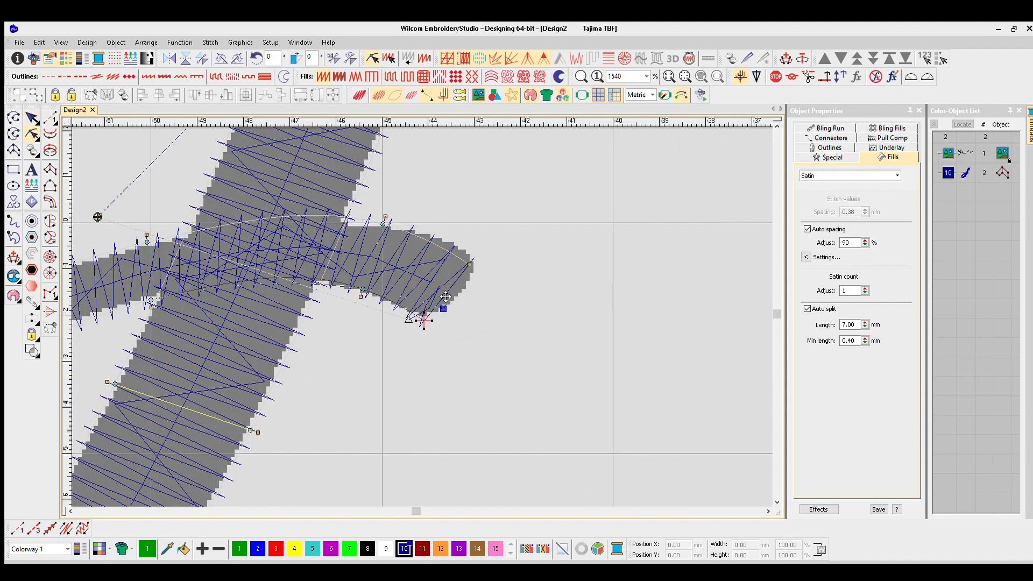
{"action": "left_click_drag", "start_coordinate": [383, 224], "coordinate": [413, 232]}
{"action": "left_click_drag", "start_coordinate": [363, 289], "coordinate": [387, 294]}
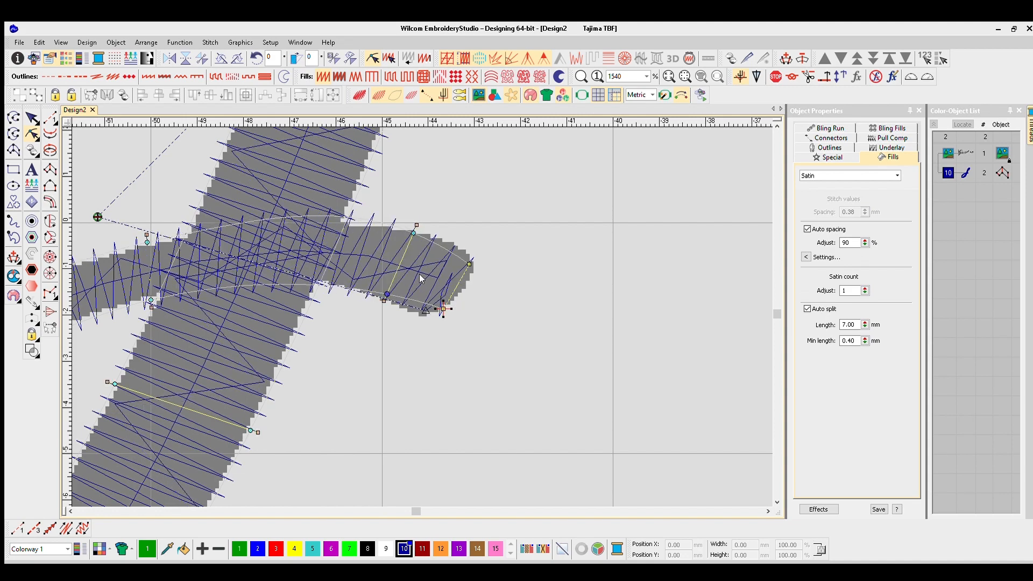
{"action": "key", "text": "Escape"}
{"action": "scroll", "coordinate": [479, 295], "scroll_direction": "down", "scroll_amount": 1}
{"action": "left_click", "coordinate": [747, 252]}
{"action": "key", "text": "t"}
{"action": "scroll", "coordinate": [446, 301], "scroll_direction": "down", "scroll_amount": 5}
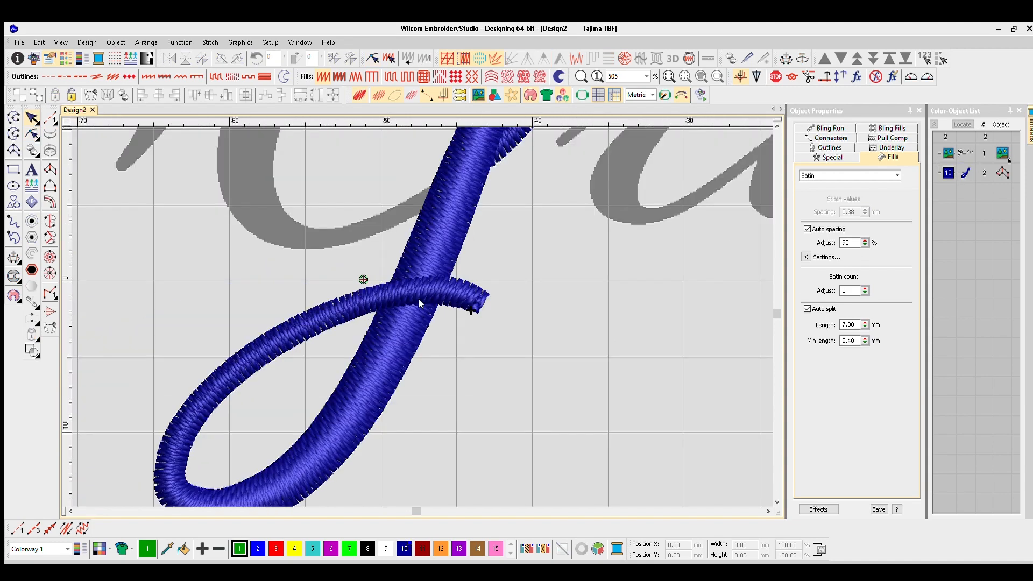
{"action": "scroll", "coordinate": [435, 288], "scroll_direction": "up", "scroll_amount": 4}
{"action": "scroll", "coordinate": [438, 295], "scroll_direction": "down", "scroll_amount": 2}
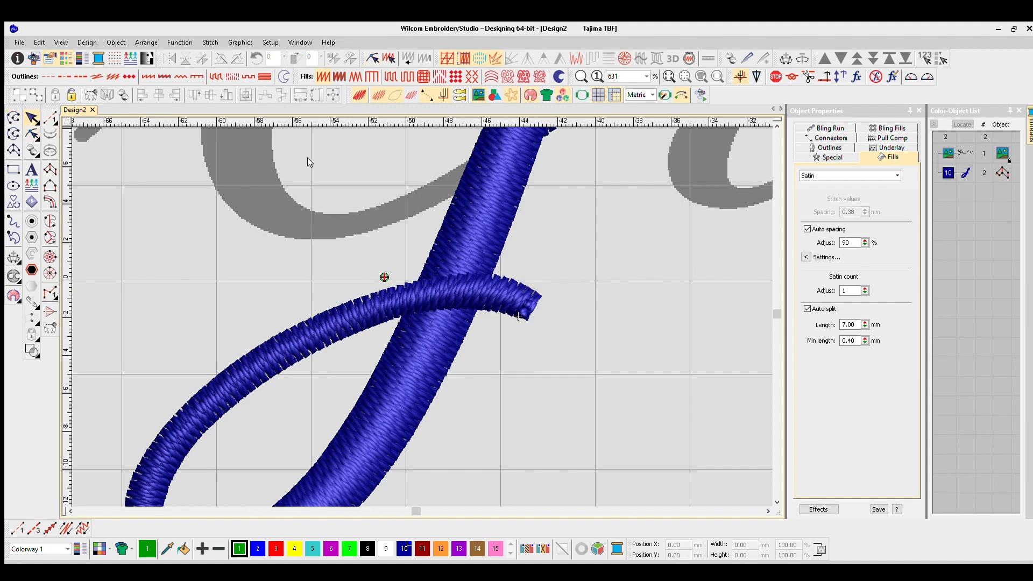
- Move the descender column's exit point from the tail end to the middle of the lower loop's return stroke
{"action": "key", "text": "h"}
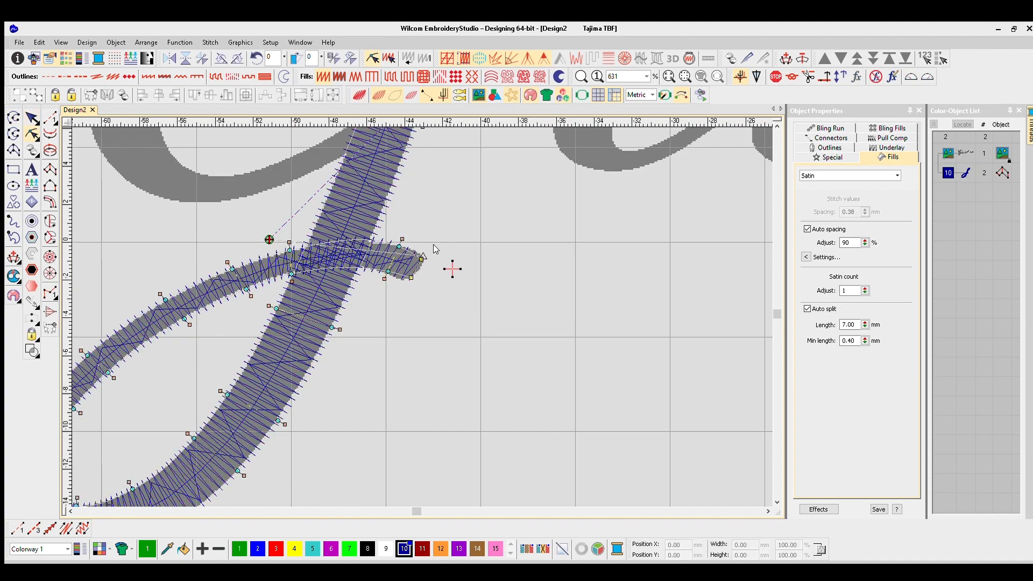
{"action": "left_click_drag", "start_coordinate": [452, 269], "coordinate": [196, 297]}
{"action": "key", "text": "Escape"}
{"action": "scroll", "coordinate": [534, 317], "scroll_direction": "down", "scroll_amount": 5}
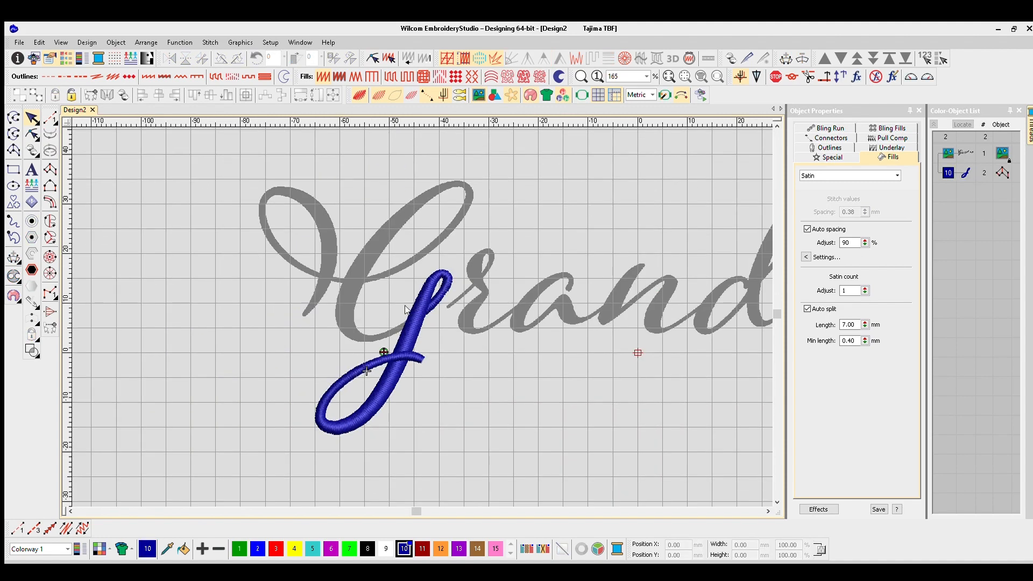
- Start a second satin column at the descender stem and trace it along the bottom curve of the G's bowl
{"action": "scroll", "coordinate": [406, 306], "scroll_direction": "up", "scroll_amount": 3}
{"action": "key", "text": "t"}
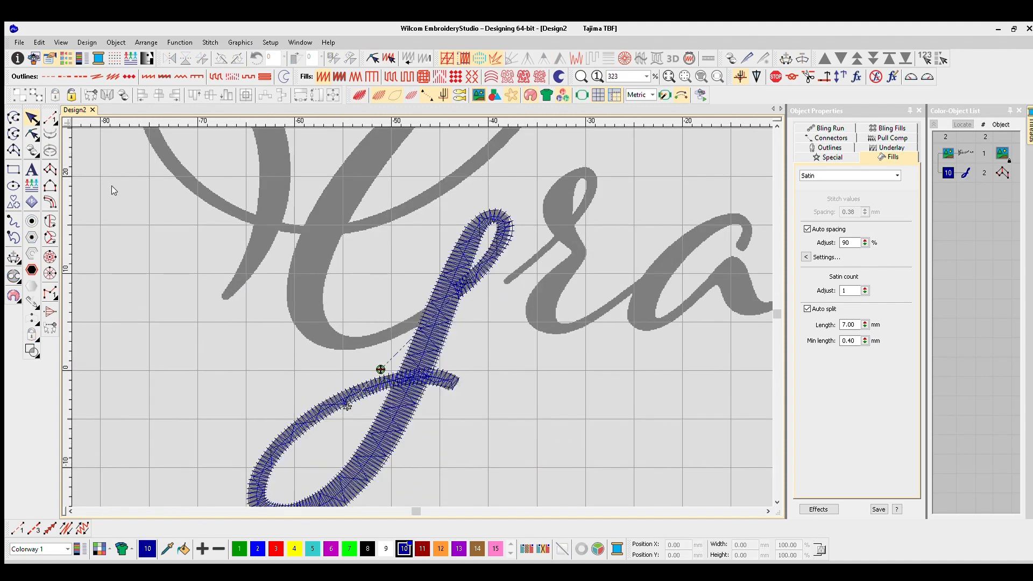
{"action": "scroll", "coordinate": [418, 298], "scroll_direction": "up", "scroll_amount": 5}
{"action": "left_click", "coordinate": [435, 336]}
{"action": "left_click", "coordinate": [457, 279]}
{"action": "left_click", "coordinate": [362, 374]}
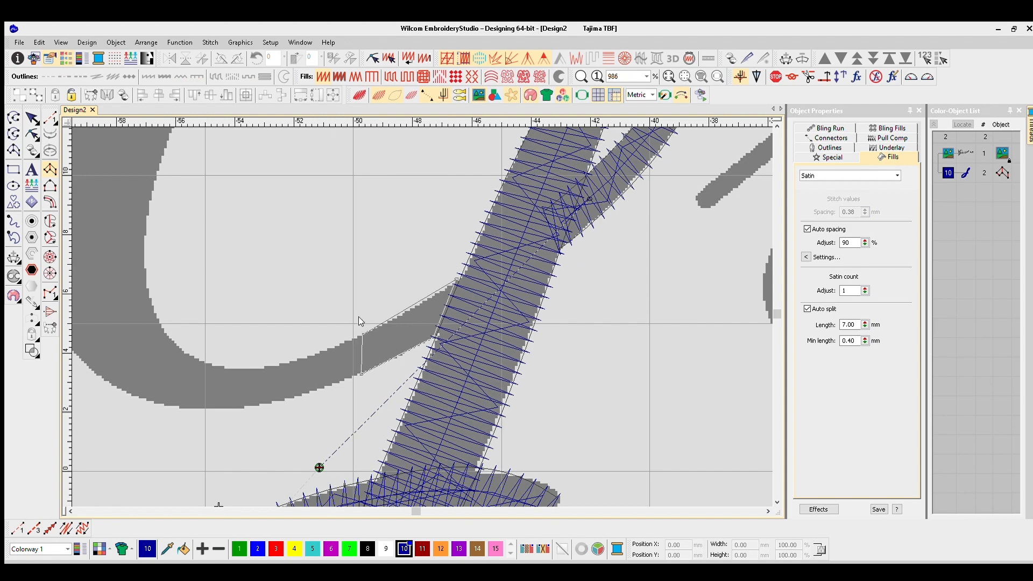
{"action": "left_click", "coordinate": [366, 333]}
{"action": "left_click", "coordinate": [272, 362]}
{"action": "left_click", "coordinate": [279, 402]}
{"action": "left_click", "coordinate": [188, 410]}
{"action": "left_click", "coordinate": [193, 354]}
{"action": "left_click", "coordinate": [111, 387]}
{"action": "left_click", "coordinate": [165, 328]}
{"action": "left_click", "coordinate": [208, 327]}
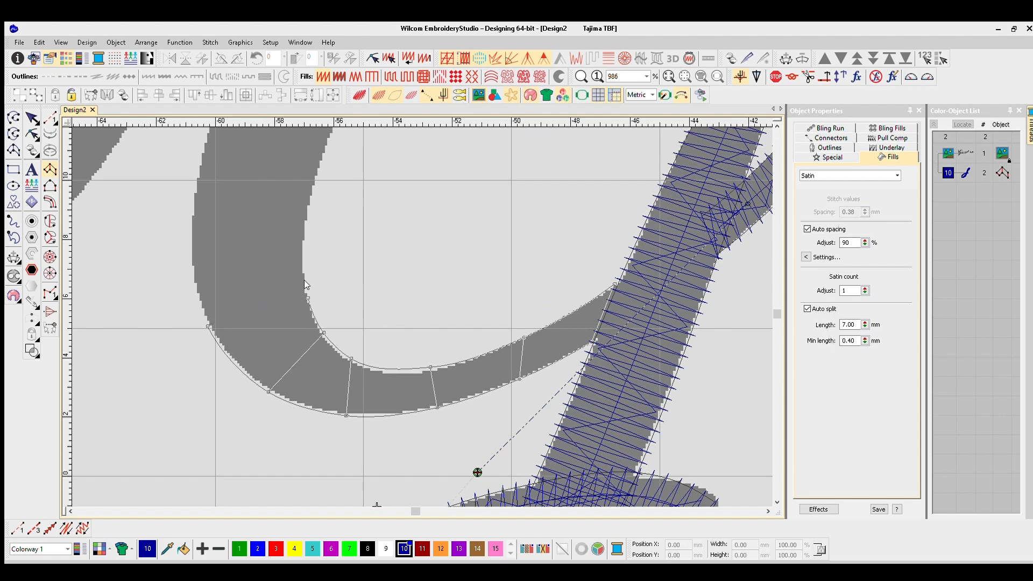
- Continue the second column up the G's thick main stroke, past the crossing with the thin stroke
{"action": "left_click", "coordinate": [190, 241]}
{"action": "left_click", "coordinate": [306, 239]}
{"action": "left_click", "coordinate": [257, 194]}
{"action": "left_click", "coordinate": [373, 218]}
{"action": "left_click", "coordinate": [301, 174]}
{"action": "left_click", "coordinate": [429, 184]}
{"action": "left_click", "coordinate": [383, 237]}
{"action": "left_click", "coordinate": [494, 272]}
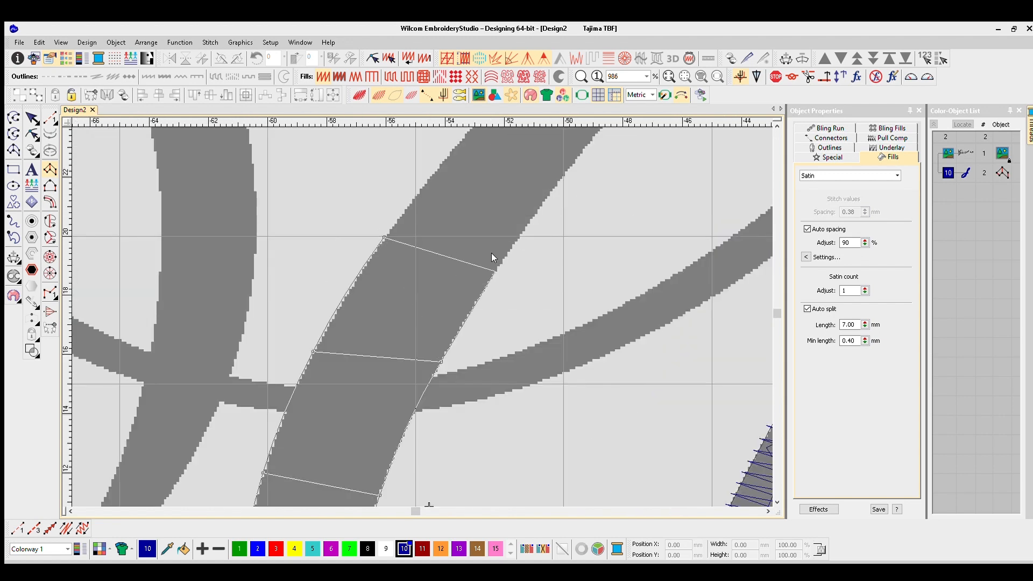
- Trace the second column up the rest of the G's main stroke and around its upper hairpin turn
{"action": "scroll", "coordinate": [418, 298], "scroll_direction": "down", "scroll_amount": 2}
{"action": "left_click", "coordinate": [420, 264]}
{"action": "left_click", "coordinate": [473, 290]}
{"action": "left_click", "coordinate": [463, 251]}
{"action": "left_click", "coordinate": [495, 276]}
{"action": "left_click", "coordinate": [548, 214]}
{"action": "left_click", "coordinate": [557, 240]}
{"action": "scroll", "coordinate": [557, 237], "scroll_direction": "up", "scroll_amount": 3}
{"action": "left_click", "coordinate": [430, 259]}
{"action": "left_click", "coordinate": [423, 308]}
{"action": "left_click", "coordinate": [494, 290]}
{"action": "left_click", "coordinate": [456, 330]}
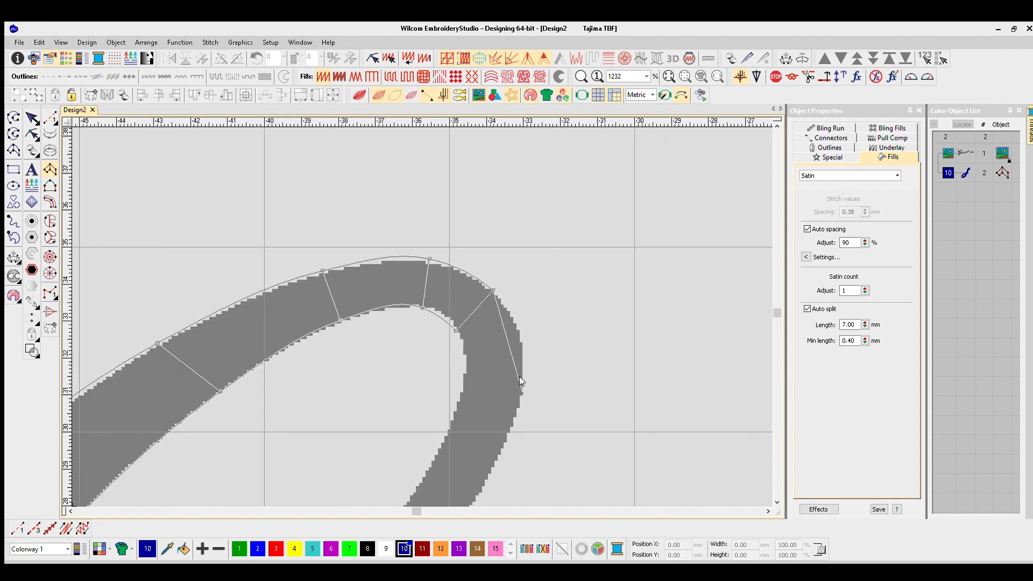
{"action": "left_click", "coordinate": [523, 395]}
{"action": "left_click", "coordinate": [461, 395]}
- Continue the second column down the G's thin stroke from the upper turn to the main stroke crossing
{"action": "scroll", "coordinate": [461, 395], "scroll_direction": "down", "scroll_amount": 2}
{"action": "left_click", "coordinate": [455, 346]}
{"action": "left_click", "coordinate": [421, 330]}
{"action": "left_click", "coordinate": [335, 475]}
{"action": "left_click", "coordinate": [309, 453]}
{"action": "scroll", "coordinate": [310, 453], "scroll_direction": "down", "scroll_amount": 1}
{"action": "scroll", "coordinate": [313, 424], "scroll_direction": "up", "scroll_amount": 1}
{"action": "left_click", "coordinate": [432, 318]}
{"action": "left_click", "coordinate": [414, 289]}
{"action": "left_click", "coordinate": [321, 368]}
{"action": "left_click", "coordinate": [308, 337]}
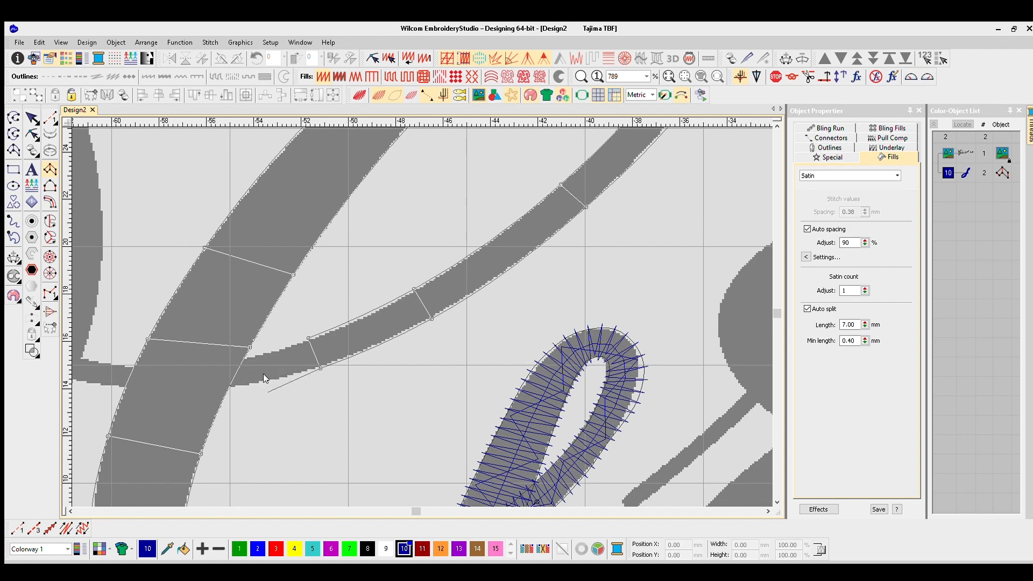
{"action": "right_click", "coordinate": [247, 357]}
{"action": "right_click", "coordinate": [251, 346]}
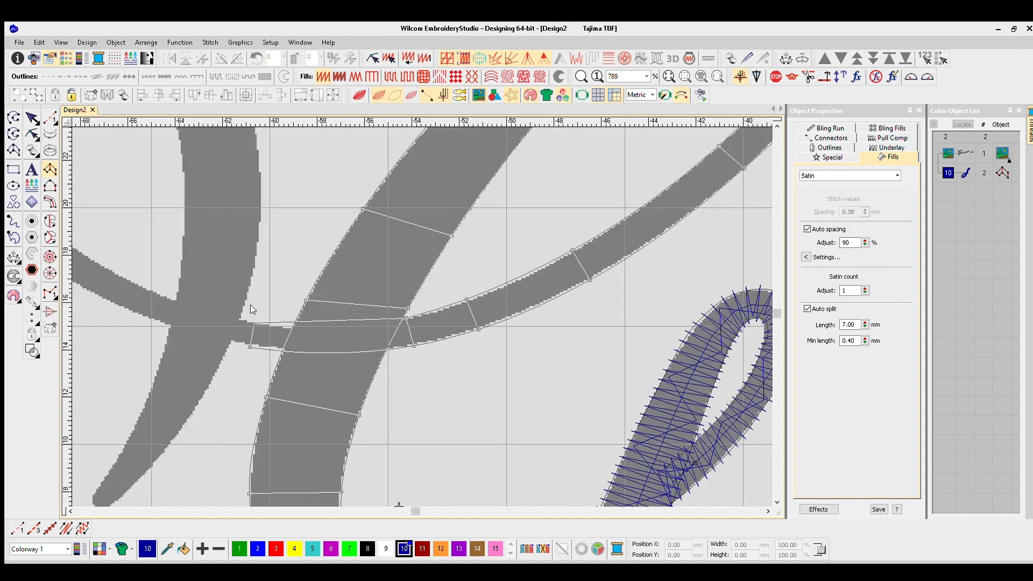
- Continue the second column along the G's thin stroke, past the left thick stroke and up the outer side of the left loop
{"action": "right_click", "coordinate": [254, 323]}
{"action": "right_click", "coordinate": [253, 310]}
{"action": "right_click", "coordinate": [267, 283]}
{"action": "right_click", "coordinate": [247, 220]}
{"action": "right_click", "coordinate": [275, 196]}
{"action": "right_click", "coordinate": [339, 249]}
{"action": "right_click", "coordinate": [377, 246]}
{"action": "right_click", "coordinate": [361, 169]}
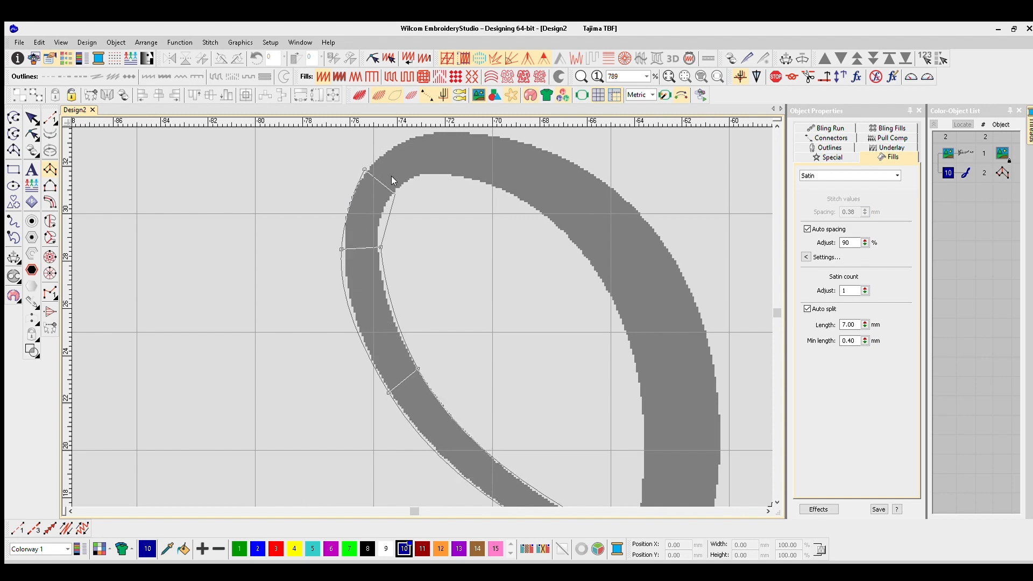
- Trace the second column over the top of the G's left loop and down the upper part of its thick stroke
{"action": "right_click", "coordinate": [391, 194]}
{"action": "right_click", "coordinate": [448, 214]}
{"action": "right_click", "coordinate": [451, 264]}
{"action": "right_click", "coordinate": [603, 267]}
{"action": "right_click", "coordinate": [558, 318]}
{"action": "right_click", "coordinate": [705, 421]}
{"action": "right_click", "coordinate": [626, 435]}
- Continue the second column down the left thick stroke to its pointed tip and finish the satin column
{"action": "right_click", "coordinate": [521, 433]}
{"action": "right_click", "coordinate": [446, 423]}
{"action": "right_click", "coordinate": [418, 427]}
{"action": "right_click", "coordinate": [375, 416]}
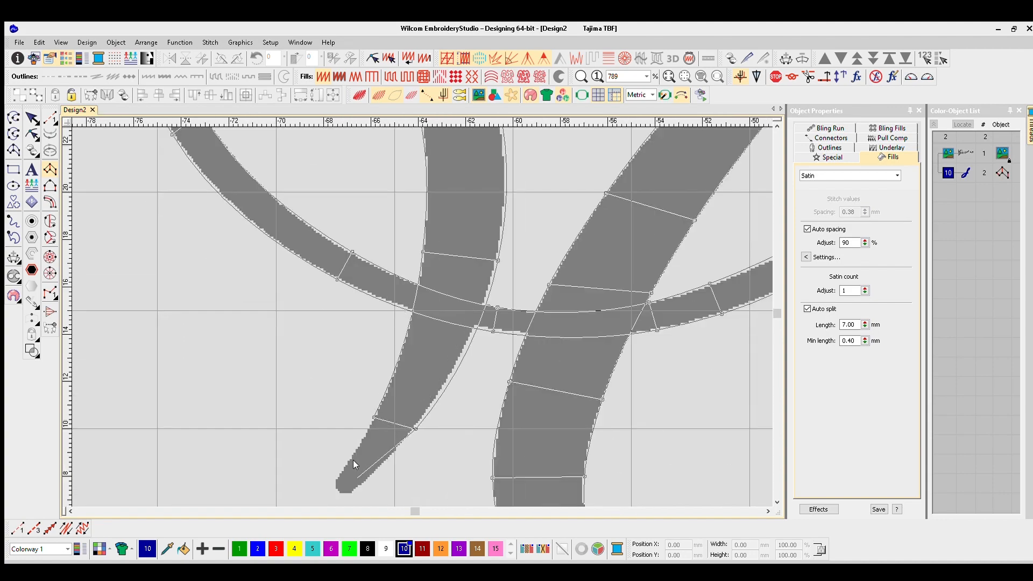
{"action": "right_click", "coordinate": [379, 391]}
{"action": "right_click", "coordinate": [367, 382]}
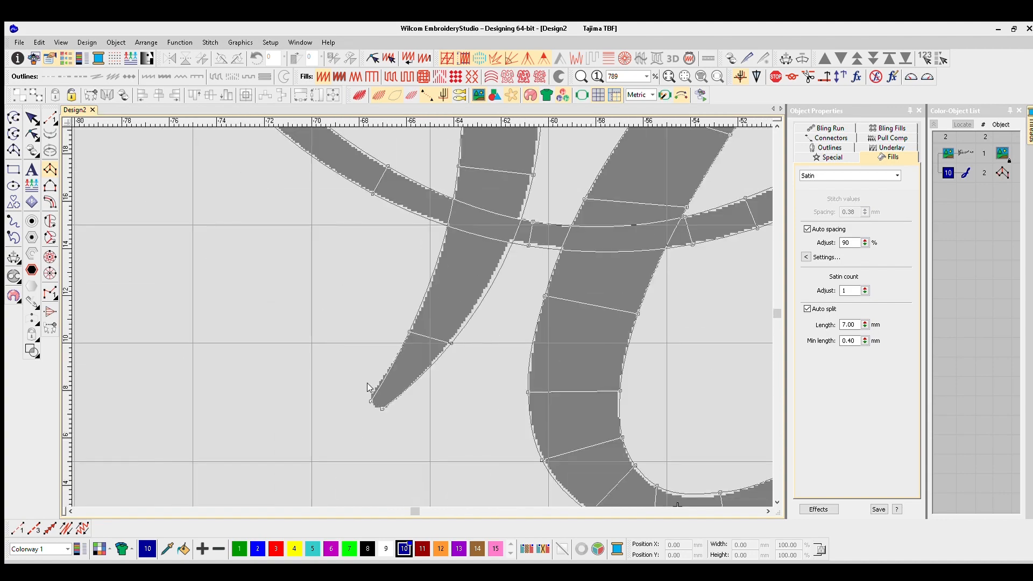
{"action": "key", "text": "Return"}
- Examine the whole digitized G in the realistic stitch view
{"action": "scroll", "coordinate": [427, 289], "scroll_direction": "down", "scroll_amount": 3}
{"action": "scroll", "coordinate": [425, 297], "scroll_direction": "down", "scroll_amount": 2}
{"action": "key", "text": "t"}
{"action": "scroll", "coordinate": [449, 342], "scroll_direction": "down", "scroll_amount": 2}
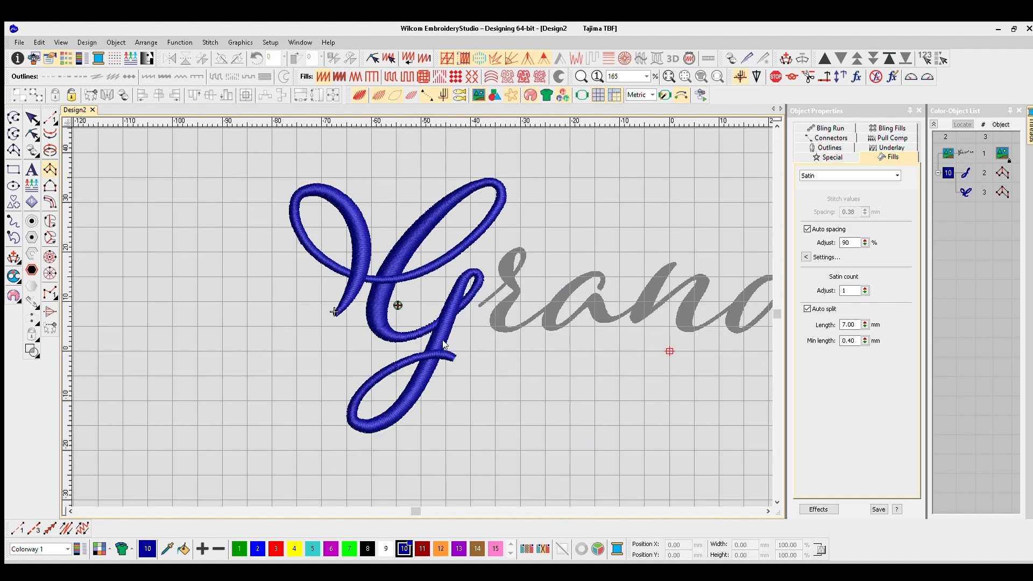
{"action": "scroll", "coordinate": [445, 344], "scroll_direction": "up", "scroll_amount": 1}
{"action": "scroll", "coordinate": [331, 246], "scroll_direction": "down", "scroll_amount": 1}
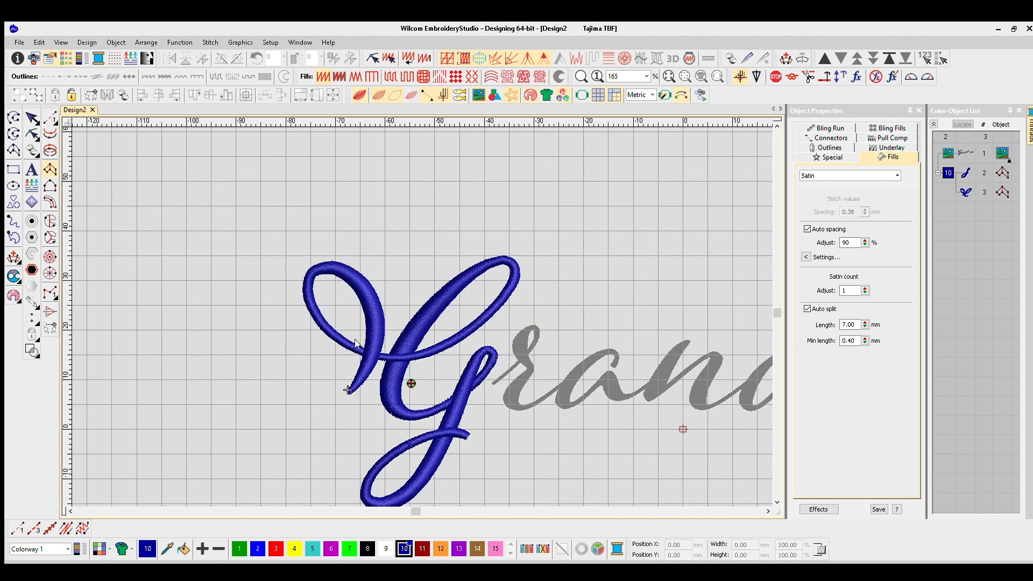
{"action": "scroll", "coordinate": [452, 403], "scroll_direction": "up", "scroll_amount": 1}
{"action": "scroll", "coordinate": [409, 323], "scroll_direction": "down", "scroll_amount": 1}
{"action": "scroll", "coordinate": [419, 293], "scroll_direction": "up", "scroll_amount": 1}
{"action": "scroll", "coordinate": [493, 260], "scroll_direction": "down", "scroll_amount": 1}
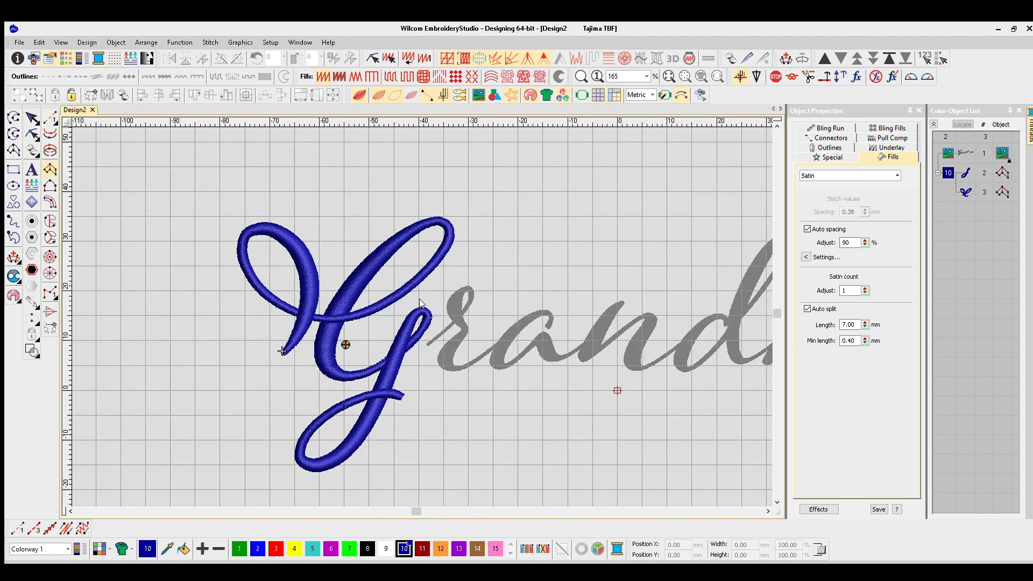
- Move the second column's entry point to the lower left curve of the bowl and its exit point up the left stroke
{"action": "key", "text": "Escape"}
{"action": "key", "text": "t"}
{"action": "key", "text": "h"}
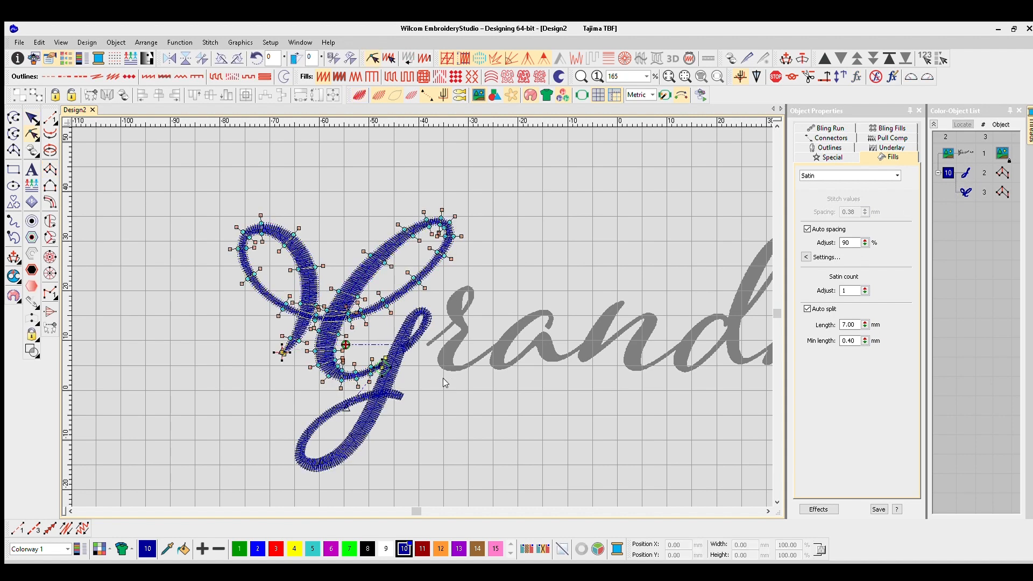
{"action": "scroll", "coordinate": [396, 362], "scroll_direction": "up", "scroll_amount": 4}
{"action": "left_click_drag", "start_coordinate": [369, 312], "coordinate": [279, 299]}
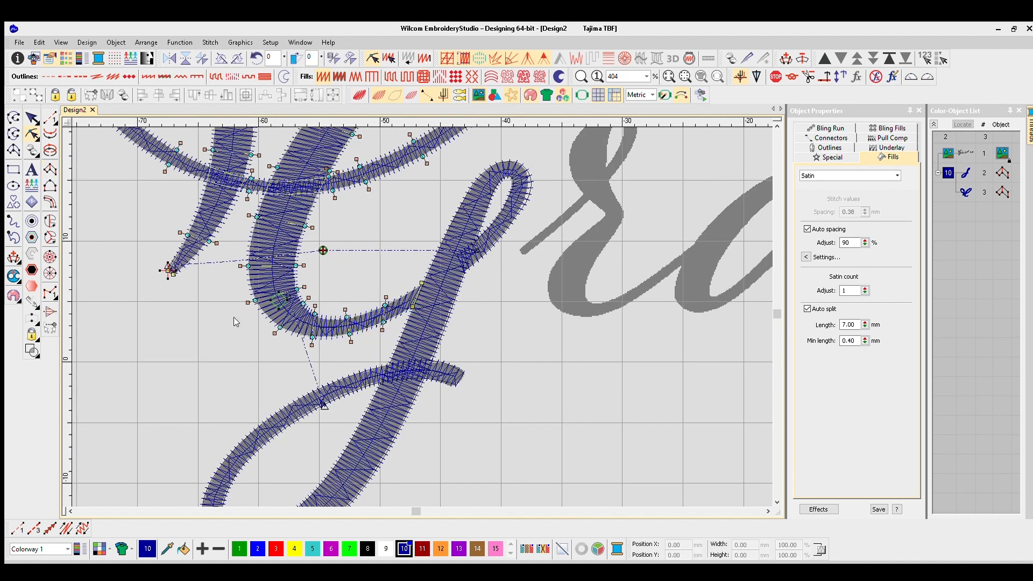
{"action": "left_click_drag", "start_coordinate": [216, 224], "coordinate": [214, 222]}
{"action": "key", "text": "Escape"}
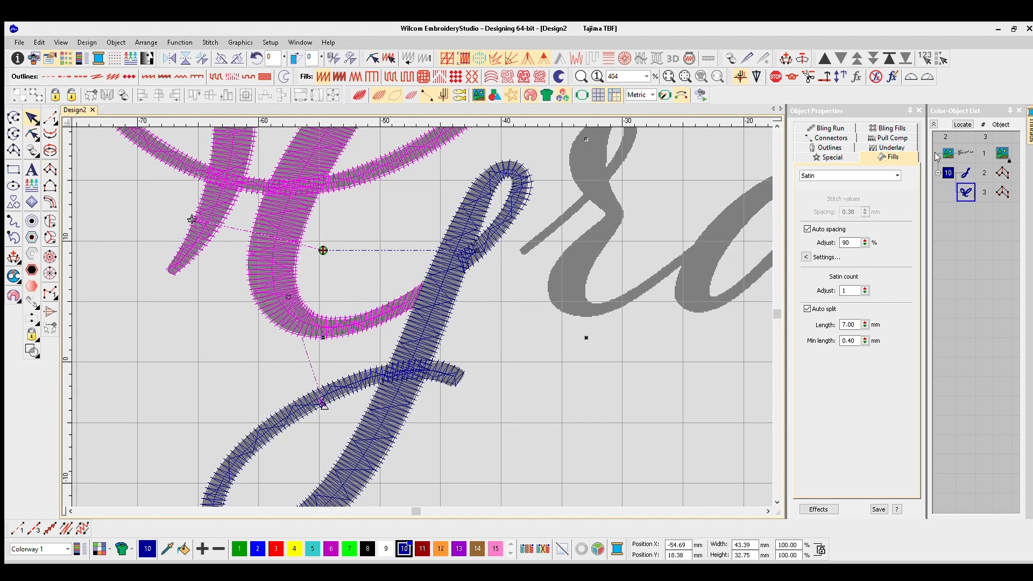
- Add a zigzag second underlay to both satin columns of the G
{"action": "left_click", "coordinate": [948, 173]}
{"action": "left_click", "coordinate": [891, 147]}
{"action": "left_click", "coordinate": [807, 371]}
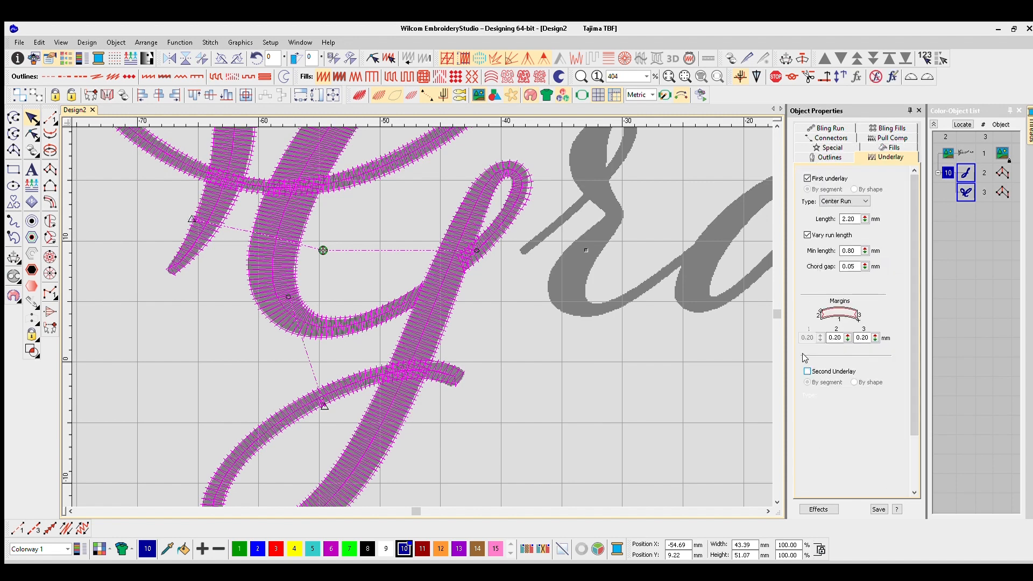
{"action": "left_click", "coordinate": [807, 371]}
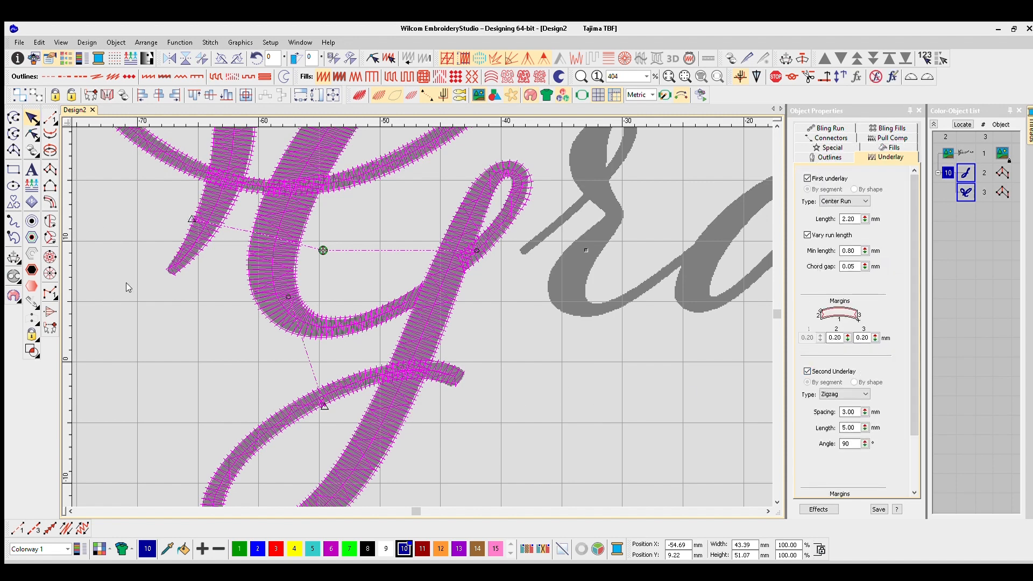
{"action": "scroll", "coordinate": [476, 341], "scroll_direction": "down", "scroll_amount": 4}
{"action": "left_click", "coordinate": [130, 185]}
- Play back the stitching sequence of the G in realistic view, raising the playback speed to 6060 s/m
{"action": "key", "text": "t"}
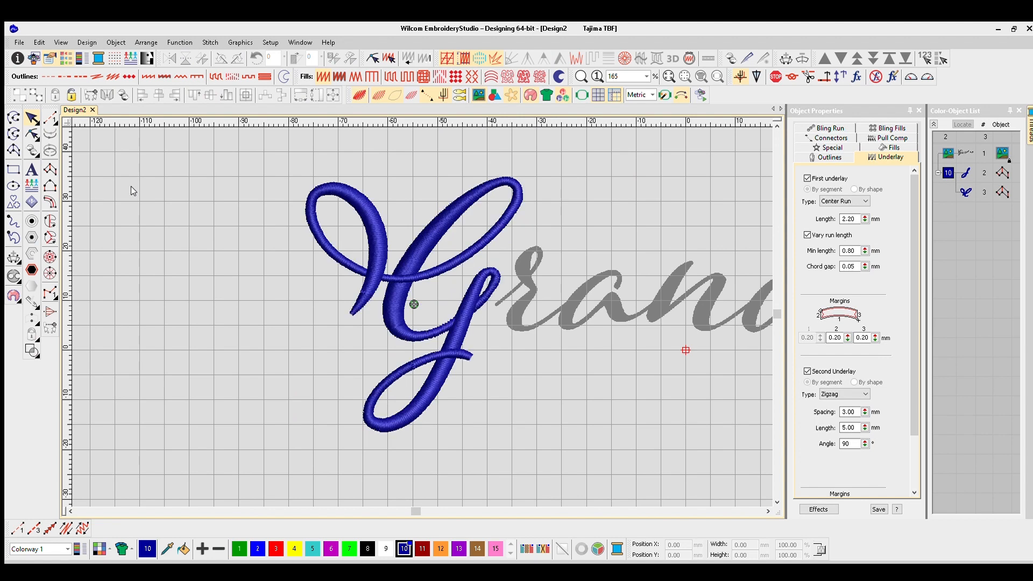
{"action": "key", "text": "shift+r"}
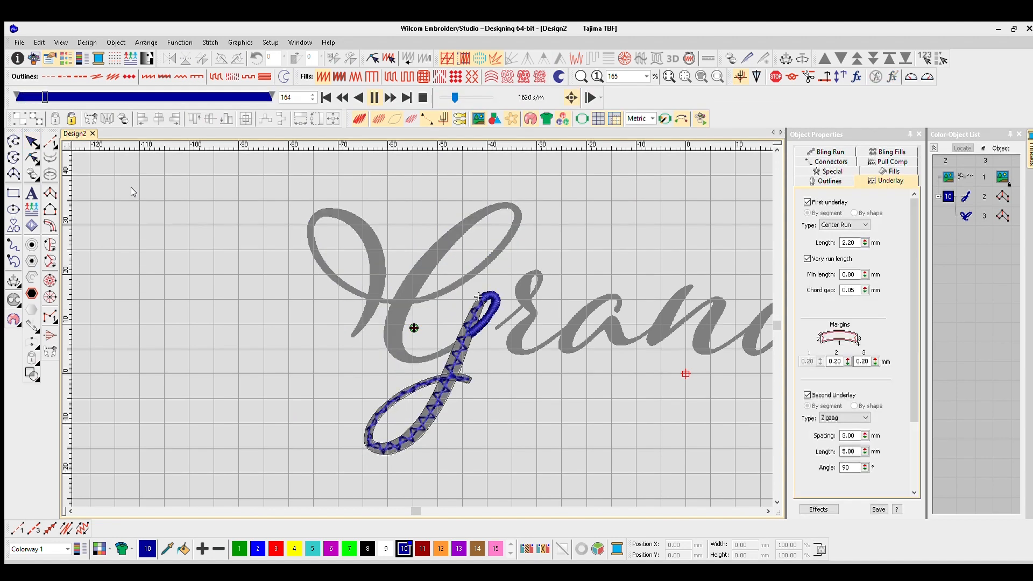
{"action": "left_click_drag", "start_coordinate": [452, 81], "coordinate": [465, 78]}
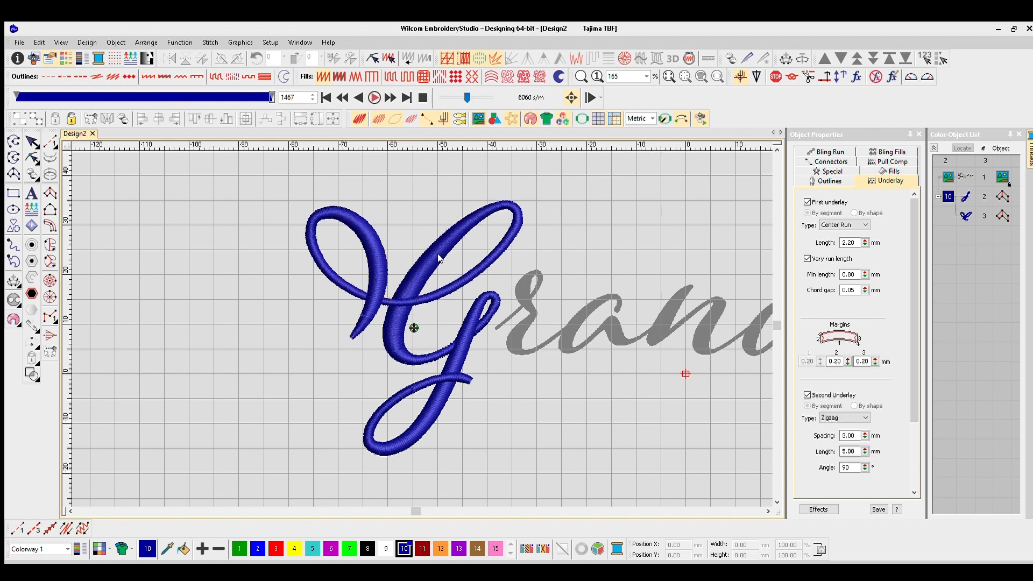
{"action": "key", "text": "Escape"}
- Start a satin column at the r's thin entry stroke and trace it up the right side of the upper loop
{"action": "scroll", "coordinate": [457, 304], "scroll_direction": "up", "scroll_amount": 3}
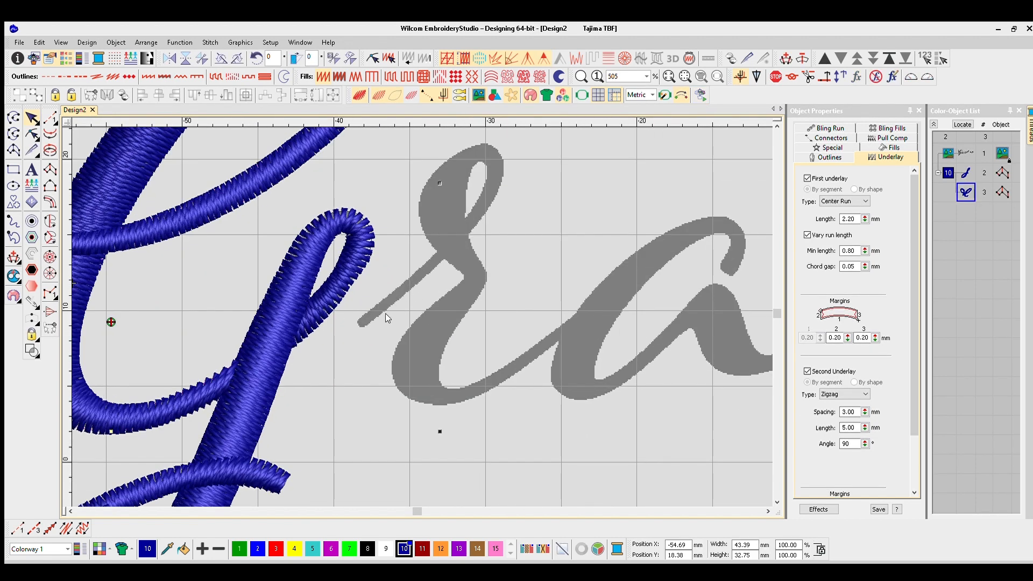
{"action": "key", "text": "Escape"}
{"action": "scroll", "coordinate": [361, 316], "scroll_direction": "up", "scroll_amount": 3}
{"action": "left_click", "coordinate": [519, 229]}
{"action": "left_click", "coordinate": [531, 244]}
{"action": "scroll", "coordinate": [537, 200], "scroll_direction": "down", "scroll_amount": 1}
{"action": "left_click", "coordinate": [427, 303]}
{"action": "left_click", "coordinate": [444, 319]}
{"action": "left_click", "coordinate": [450, 265]}
{"action": "left_click", "coordinate": [479, 257]}
- Trace the r column around the top of its loop and down the loop's thick left side
{"action": "left_click", "coordinate": [454, 234]}
{"action": "left_click", "coordinate": [467, 203]}
{"action": "left_click", "coordinate": [428, 202]}
{"action": "left_click", "coordinate": [436, 227]}
{"action": "left_click", "coordinate": [416, 262]}
{"action": "left_click", "coordinate": [346, 285]}
{"action": "left_click", "coordinate": [404, 282]}
{"action": "left_click", "coordinate": [348, 328]}
- Continue the r column past the entry stroke crossing and through the letter's narrow waist
{"action": "left_click", "coordinate": [426, 354]}
{"action": "right_click", "coordinate": [442, 384]}
{"action": "right_click", "coordinate": [410, 401]}
{"action": "right_click", "coordinate": [451, 410]}
{"action": "right_click", "coordinate": [416, 409]}
- Trace the r column around its lower curve and along the exit stroke into the a, and finish the satin column
{"action": "scroll", "coordinate": [392, 411], "scroll_direction": "down", "scroll_amount": 2}
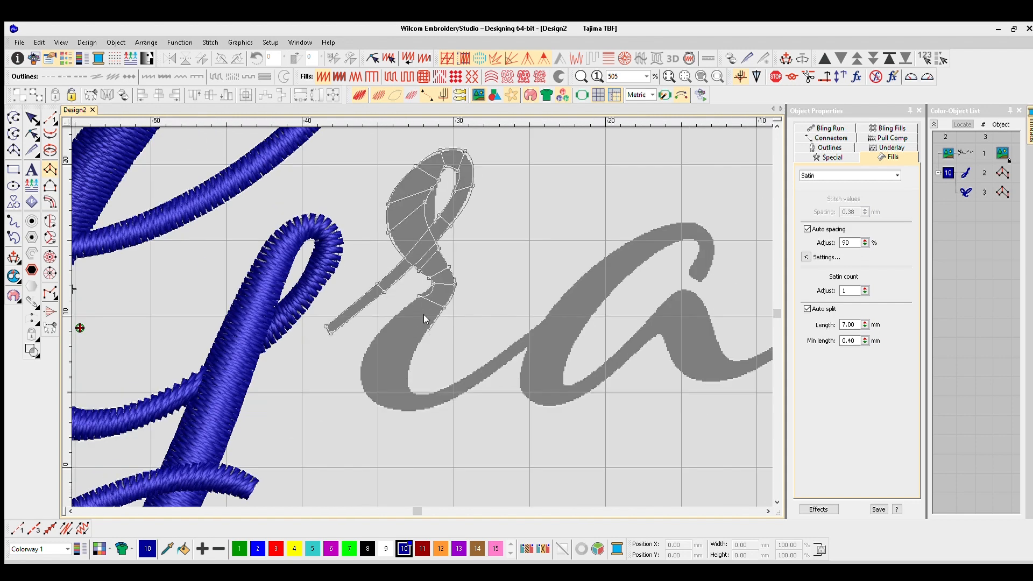
{"action": "right_click", "coordinate": [370, 343]}
{"action": "right_click", "coordinate": [412, 360]}
{"action": "right_click", "coordinate": [410, 412]}
{"action": "right_click", "coordinate": [444, 388]}
{"action": "right_click", "coordinate": [448, 400]}
{"action": "right_click", "coordinate": [490, 361]}
{"action": "right_click", "coordinate": [494, 371]}
{"action": "left_click", "coordinate": [549, 316]}
{"action": "left_click", "coordinate": [552, 329]}
{"action": "key", "text": "Return"}
- Reshape the inner edge of the r's upper loop and adjust the stitch angles on its thick left side
{"action": "key", "text": "t"}
{"action": "scroll", "coordinate": [418, 299], "scroll_direction": "down", "scroll_amount": 1}
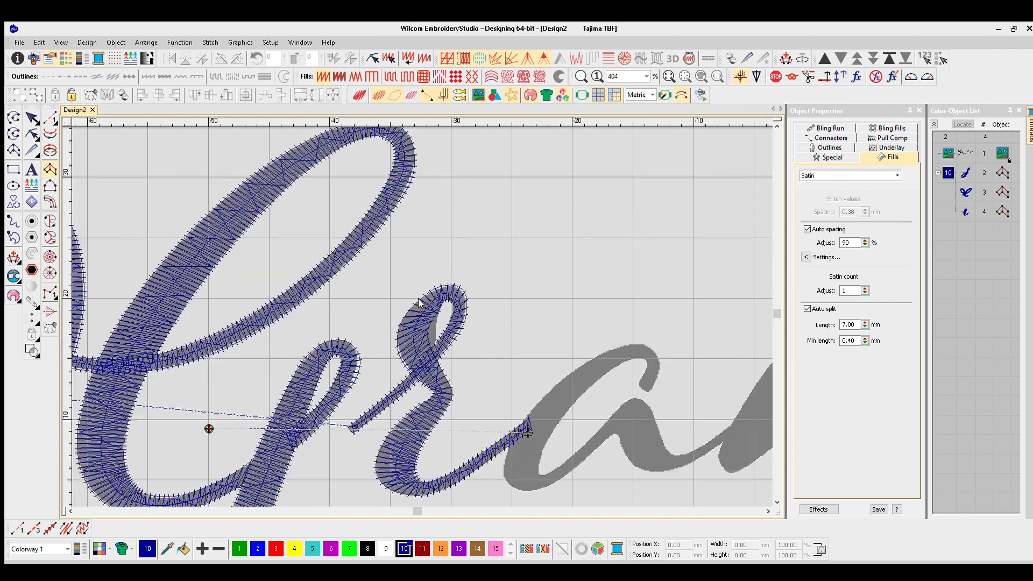
{"action": "scroll", "coordinate": [418, 298], "scroll_direction": "up", "scroll_amount": 5}
{"action": "key", "text": "h"}
{"action": "left_click", "coordinate": [438, 299]}
{"action": "left_click_drag", "start_coordinate": [439, 299], "coordinate": [437, 329]}
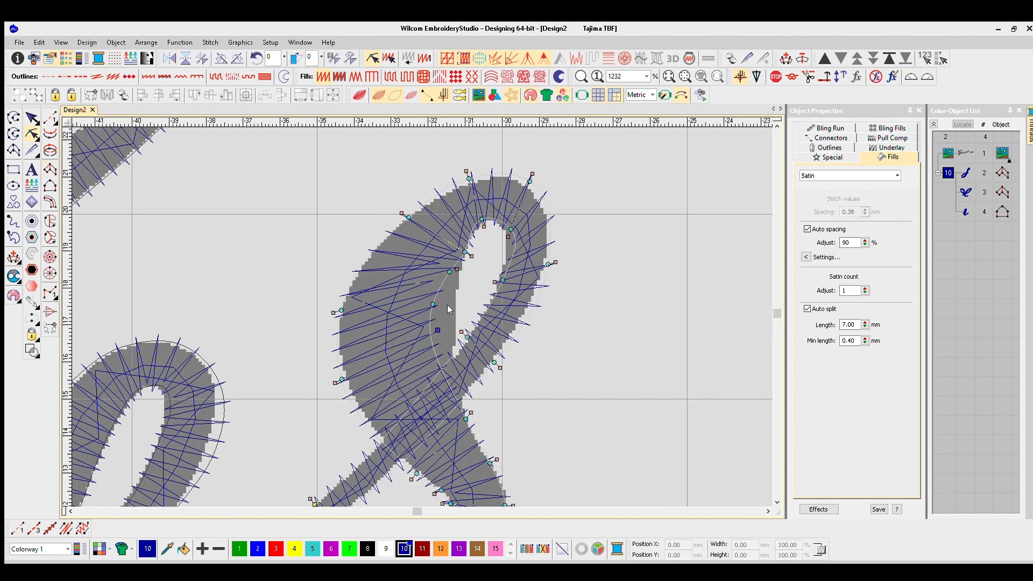
{"action": "left_click_drag", "start_coordinate": [334, 312], "coordinate": [355, 263]}
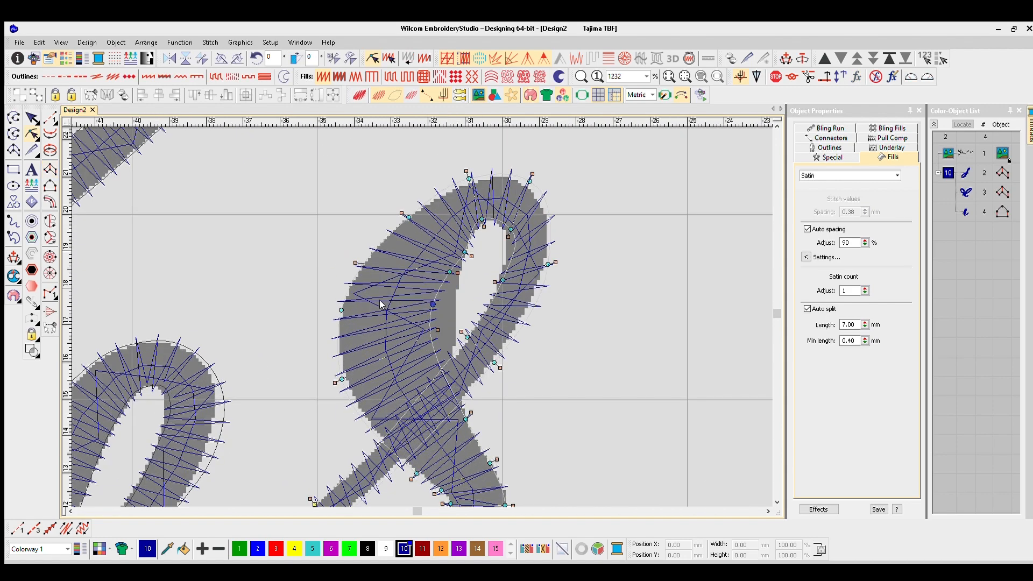
{"action": "left_click_drag", "start_coordinate": [457, 273], "coordinate": [448, 289]}
{"action": "left_click_drag", "start_coordinate": [464, 251], "coordinate": [451, 228]}
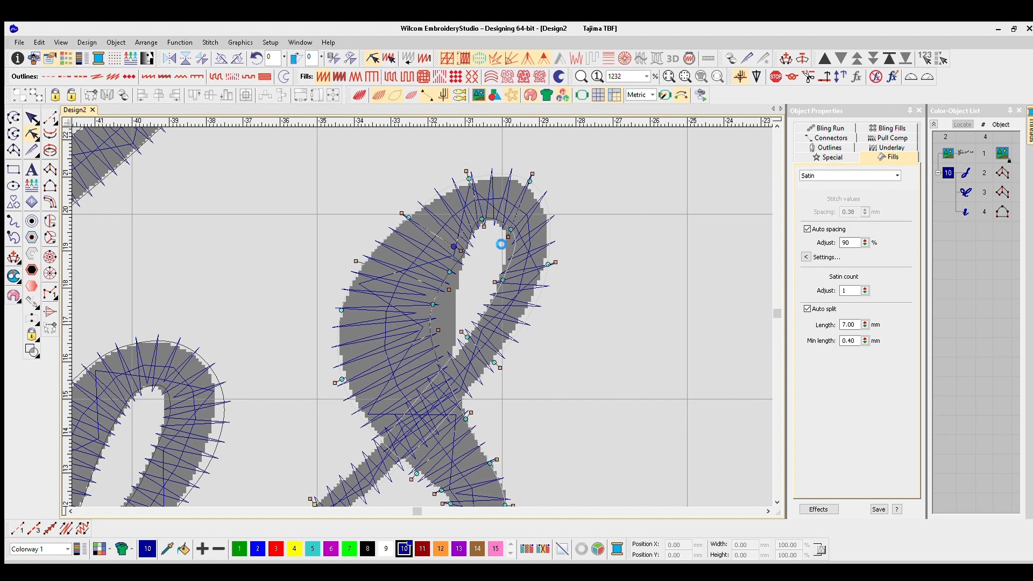
{"action": "mouse_move", "coordinate": [449, 272]}
{"action": "left_mouse_down"}
{"action": "mouse_move", "coordinate": [438, 254]}
{"action": "mouse_move", "coordinate": [444, 269]}
{"action": "left_mouse_up"}
{"action": "left_click_drag", "start_coordinate": [481, 219], "coordinate": [472, 224]}
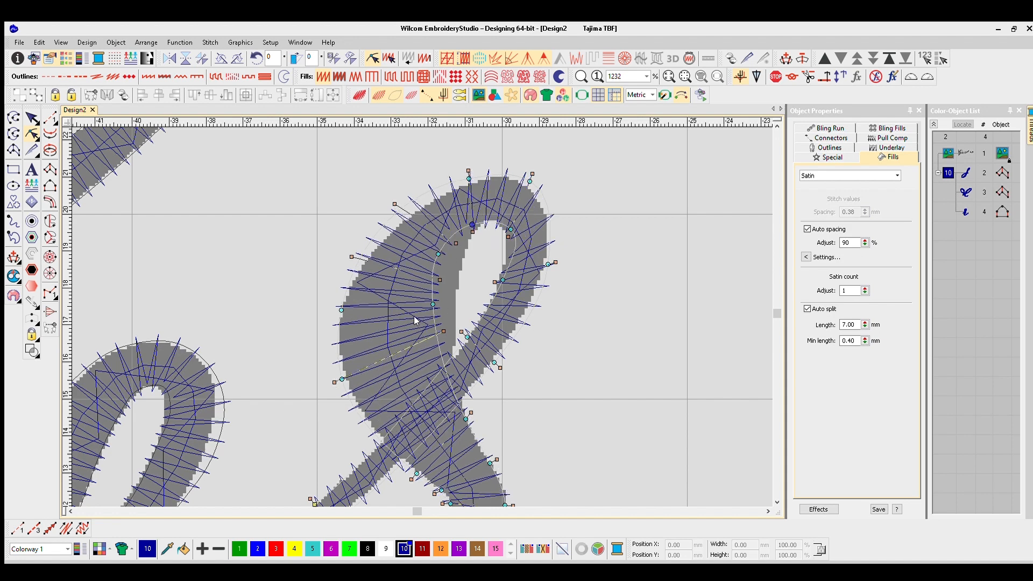
- Shift the outer stitch angle ends around the r's loop to fan the stitches evenly through the turn
{"action": "key", "text": "t"}
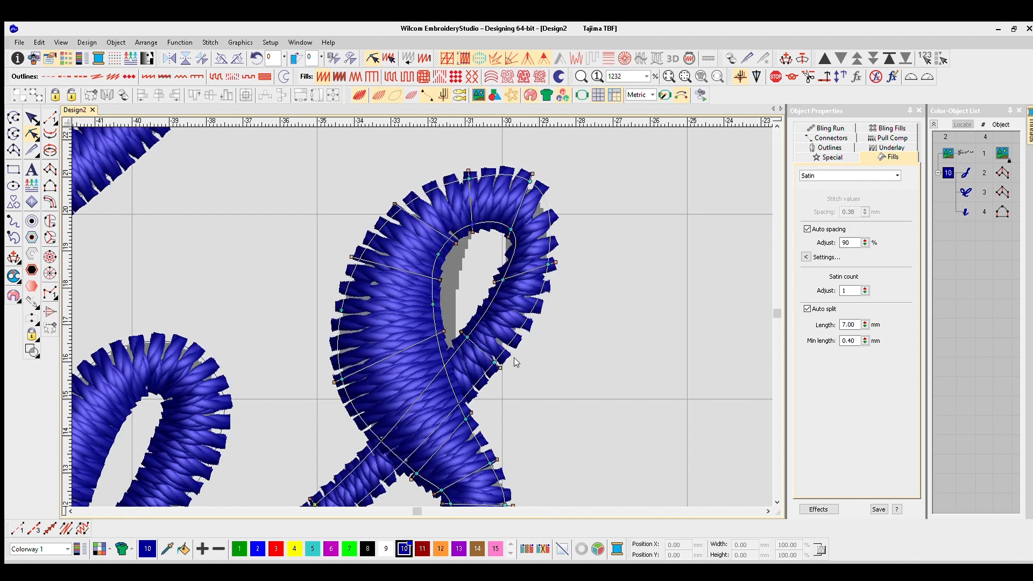
{"action": "left_click_drag", "start_coordinate": [556, 263], "coordinate": [552, 284]}
{"action": "left_click_drag", "start_coordinate": [533, 174], "coordinate": [553, 197]}
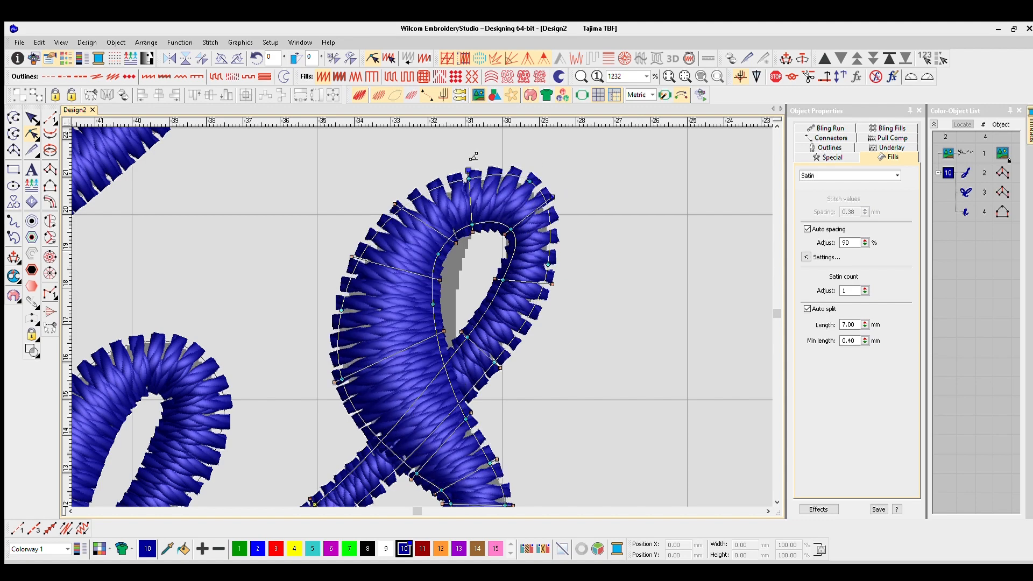
{"action": "left_click_drag", "start_coordinate": [468, 171], "coordinate": [479, 169]}
{"action": "left_click_drag", "start_coordinate": [394, 204], "coordinate": [409, 193]}
{"action": "left_click_drag", "start_coordinate": [352, 257], "coordinate": [363, 238]}
{"action": "key", "text": "t"}
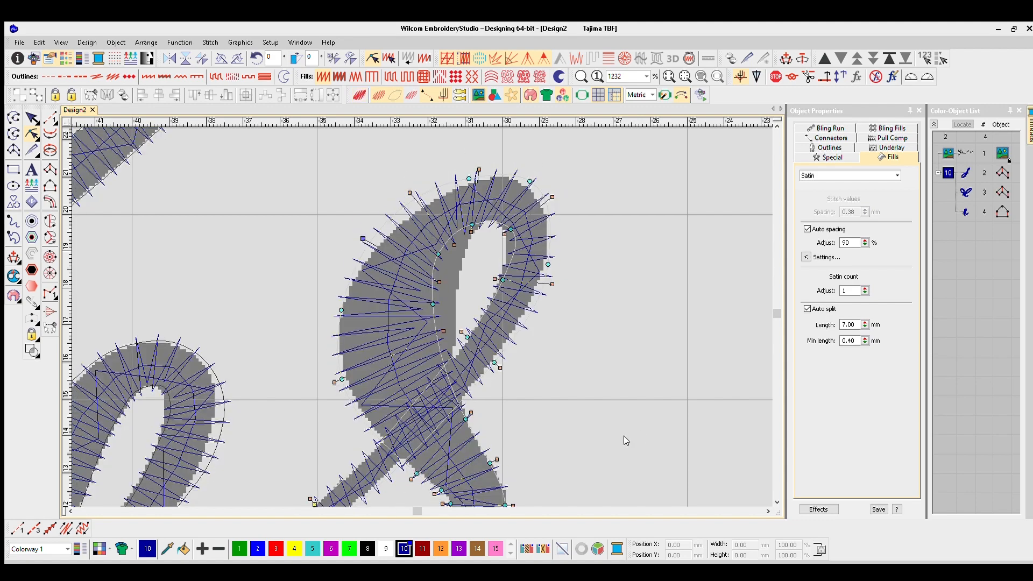
- Examine the stitching of the r's lower curve, waist and loop in plain and realistic views
{"action": "scroll", "coordinate": [468, 416], "scroll_direction": "down", "scroll_amount": 1}
{"action": "scroll", "coordinate": [379, 461], "scroll_direction": "up", "scroll_amount": 1}
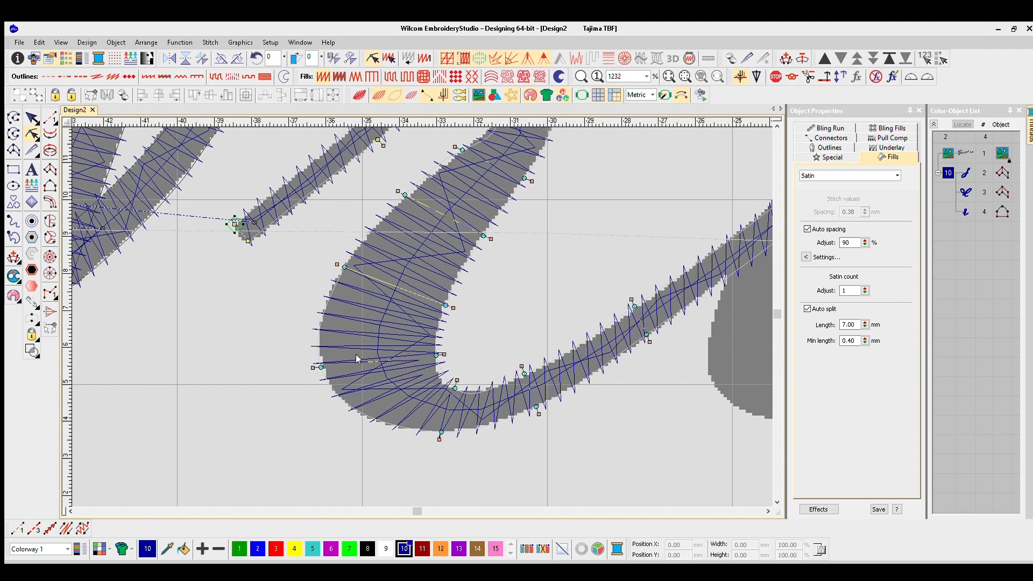
{"action": "key", "text": "t"}
{"action": "scroll", "coordinate": [515, 271], "scroll_direction": "down", "scroll_amount": 1}
{"action": "scroll", "coordinate": [418, 303], "scroll_direction": "up", "scroll_amount": 1}
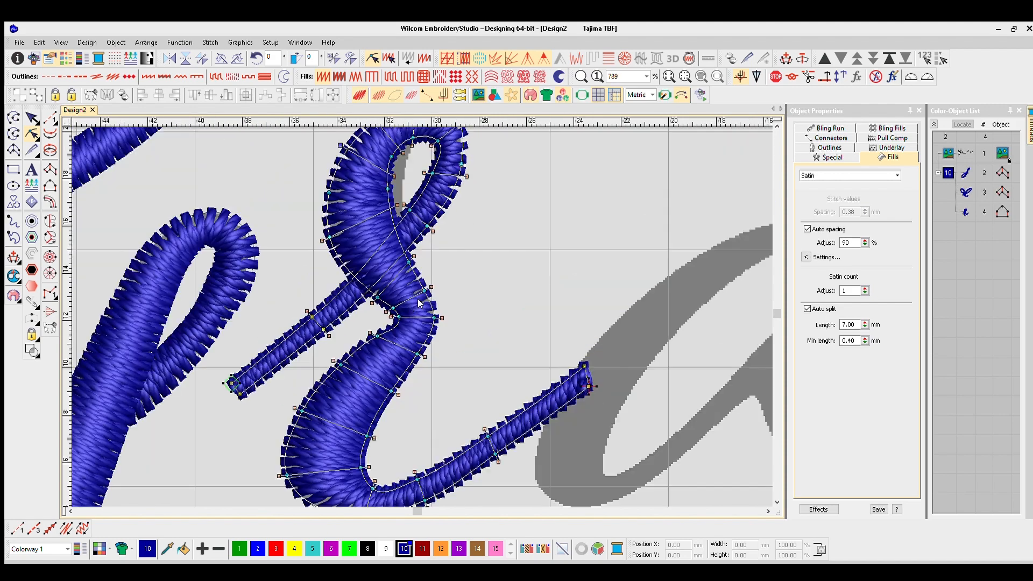
{"action": "scroll", "coordinate": [415, 302], "scroll_direction": "up", "scroll_amount": 1}
{"action": "key", "text": "t"}
{"action": "key", "text": "t"}
- Start a satin column at the a's upper hook and trace it over the top and down onto the thick stroke
{"action": "scroll", "coordinate": [401, 312], "scroll_direction": "down", "scroll_amount": 2}
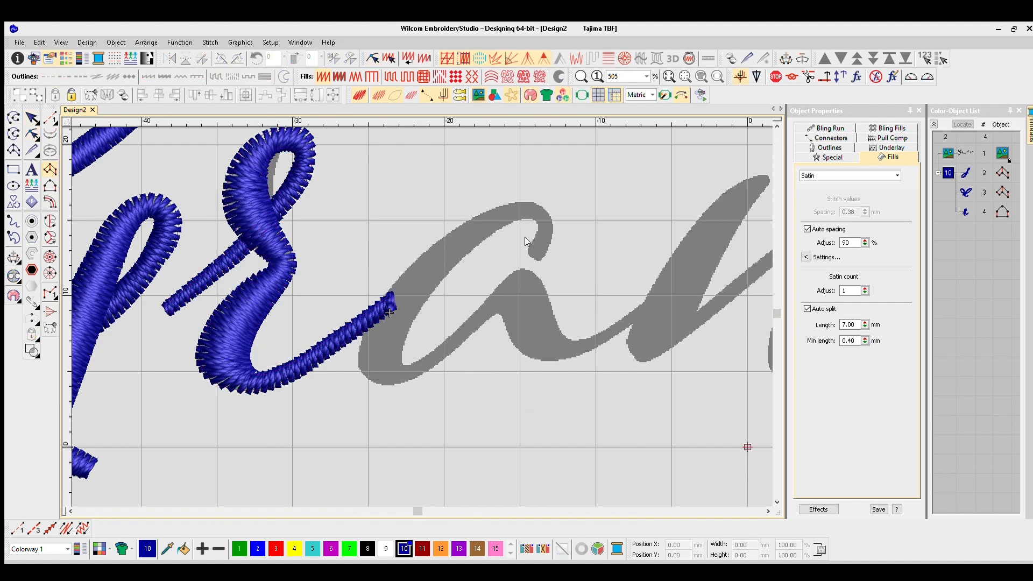
{"action": "scroll", "coordinate": [416, 294], "scroll_direction": "up", "scroll_amount": 2}
{"action": "right_click", "coordinate": [467, 237]}
{"action": "right_click", "coordinate": [425, 239]}
{"action": "right_click", "coordinate": [429, 205]}
{"action": "right_click", "coordinate": [390, 248]}
{"action": "right_click", "coordinate": [350, 219]}
{"action": "right_click", "coordinate": [289, 324]}
{"action": "right_click", "coordinate": [233, 291]}
- Continue the a column down the thick left side of the bowl and around its bottom turn
{"action": "right_click", "coordinate": [188, 463]}
{"action": "right_click", "coordinate": [239, 388]}
{"action": "right_click", "coordinate": [320, 422]}
{"action": "right_click", "coordinate": [235, 452]}
{"action": "right_click", "coordinate": [322, 440]}
{"action": "right_click", "coordinate": [286, 483]}
- Trace the a column up the thin rising stroke from the bottom turn
{"action": "right_click", "coordinate": [349, 431]}
{"action": "right_click", "coordinate": [371, 455]}
{"action": "right_click", "coordinate": [435, 362]}
{"action": "right_click", "coordinate": [459, 380]}
{"action": "right_click", "coordinate": [497, 294]}
{"action": "right_click", "coordinate": [518, 326]}
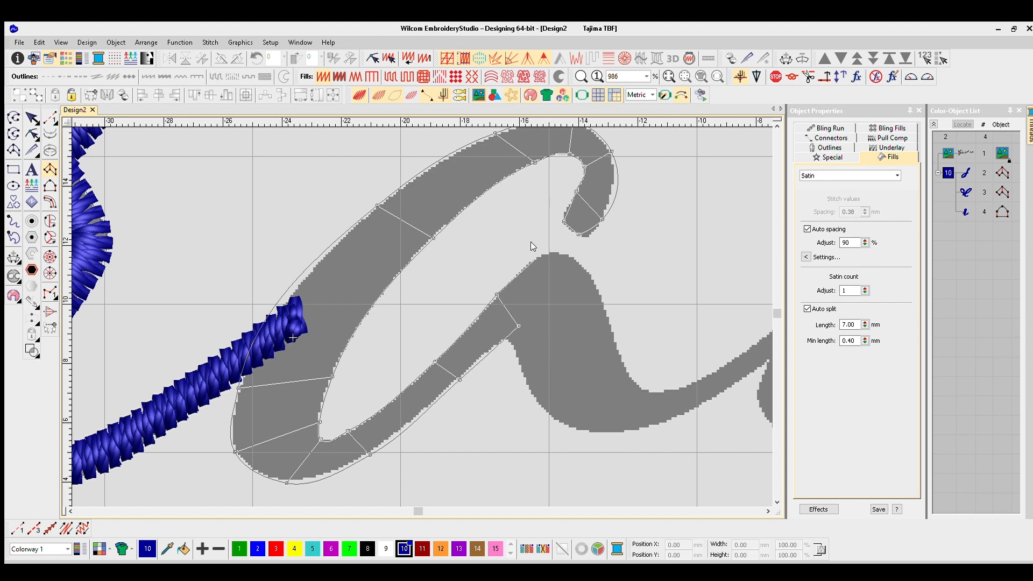
- Replace the last point pair and extend the a column into the top of the arch, finishing the satin column
{"action": "left_click", "coordinate": [475, 321]}
{"action": "left_click", "coordinate": [496, 345]}
{"action": "left_click", "coordinate": [516, 278]}
{"action": "left_click", "coordinate": [532, 322]}
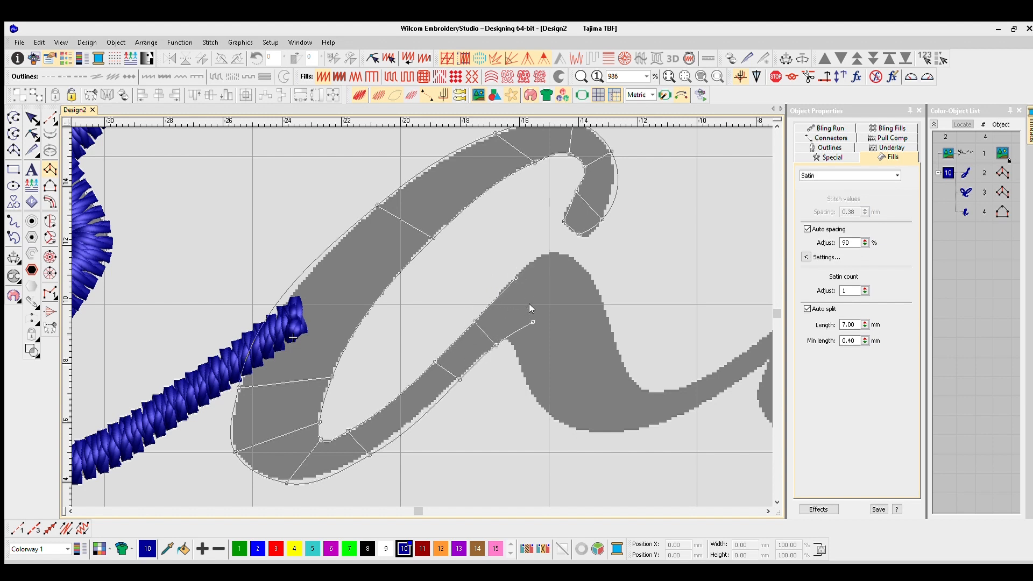
{"action": "left_click", "coordinate": [569, 297]}
{"action": "left_click", "coordinate": [569, 240]}
{"action": "key", "text": "Return"}
- Start another satin column at the top of the a's arch and trace it down the thick right stroke
{"action": "left_click", "coordinate": [591, 265]}
{"action": "left_click", "coordinate": [536, 270]}
{"action": "left_click", "coordinate": [608, 319]}
{"action": "left_click", "coordinate": [509, 343]}
{"action": "left_click", "coordinate": [620, 357]}
{"action": "left_click", "coordinate": [532, 393]}
{"action": "left_click", "coordinate": [640, 387]}
- Trace the a's second column around the bottom curve and along the exit stroke into the n, finishing the satin column
{"action": "right_click", "coordinate": [611, 434]}
{"action": "right_click", "coordinate": [673, 388]}
{"action": "right_click", "coordinate": [687, 414]}
{"action": "right_click", "coordinate": [580, 307]}
{"action": "right_click", "coordinate": [587, 314]}
{"action": "left_click", "coordinate": [645, 238]}
{"action": "left_click", "coordinate": [653, 258]}
{"action": "key", "text": "Return"}
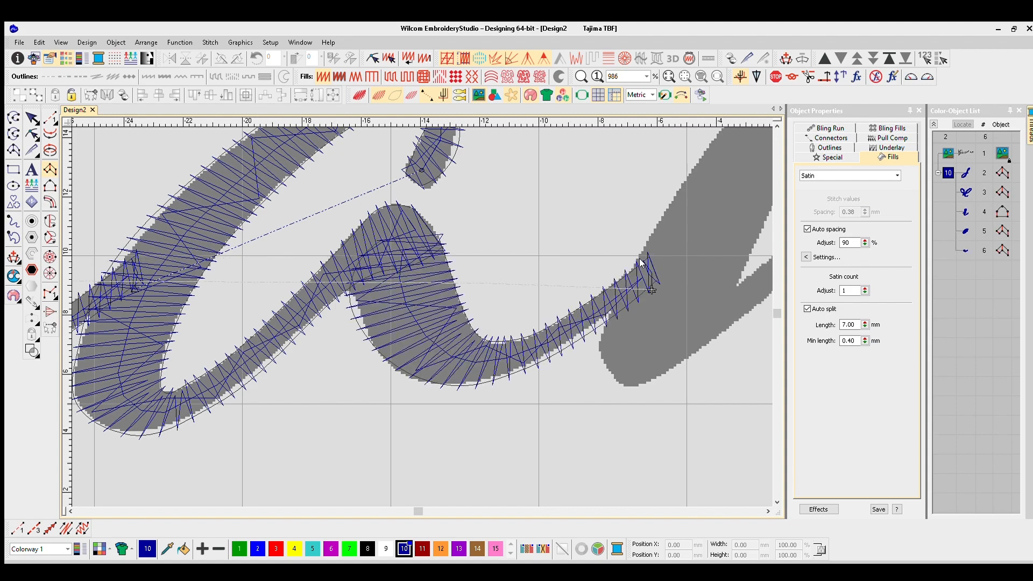
- Inspect the stitches and shape points of the a's columns up to the join with the n
{"action": "key", "text": "t"}
{"action": "scroll", "coordinate": [418, 309], "scroll_direction": "down", "scroll_amount": 4}
{"action": "key", "text": "t"}
{"action": "scroll", "coordinate": [419, 299], "scroll_direction": "up", "scroll_amount": 3}
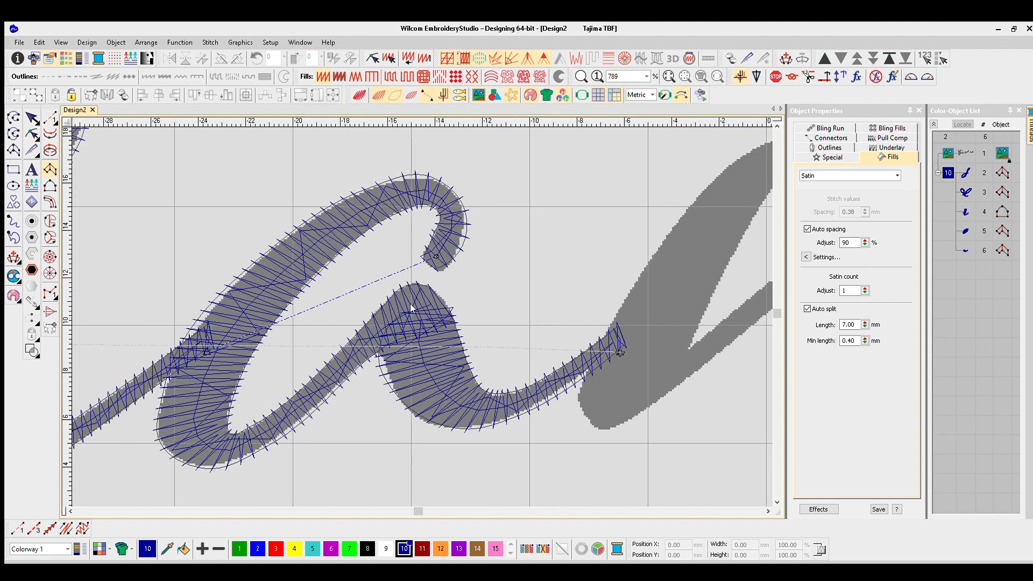
{"action": "key", "text": "h"}
{"action": "scroll", "coordinate": [426, 286], "scroll_direction": "down", "scroll_amount": 3}
{"action": "scroll", "coordinate": [422, 286], "scroll_direction": "up", "scroll_amount": 3}
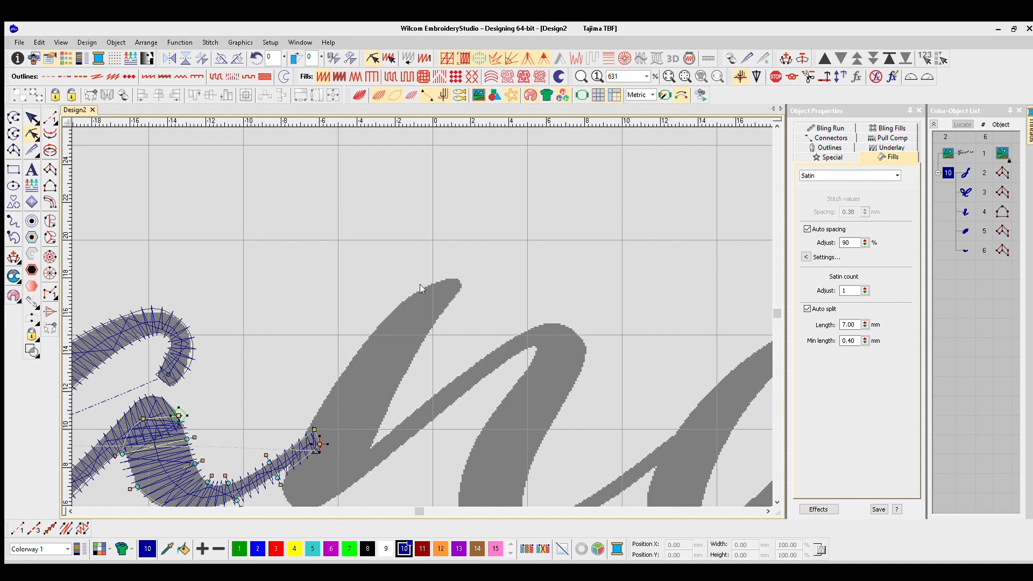
{"action": "scroll", "coordinate": [420, 285], "scroll_direction": "up", "scroll_amount": 1}
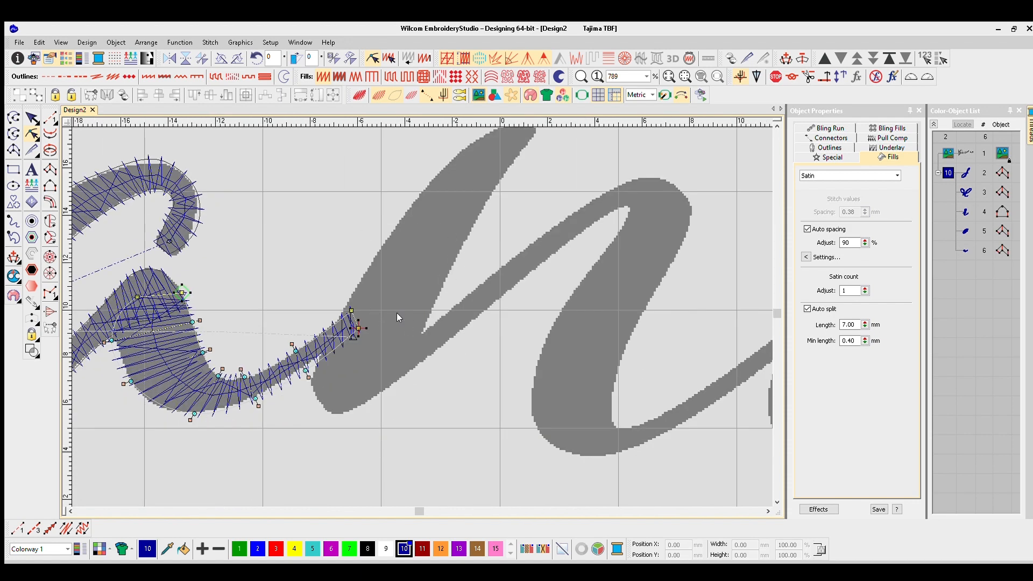
- Trace the n's first thick stroke from its upper tip down to the foot, finishing the satin column
{"action": "scroll", "coordinate": [473, 200], "scroll_direction": "down", "scroll_amount": 1}
{"action": "right_click", "coordinate": [438, 250]}
{"action": "right_click", "coordinate": [457, 272]}
{"action": "right_click", "coordinate": [396, 280]}
{"action": "right_click", "coordinate": [400, 371]}
{"action": "right_click", "coordinate": [291, 448]}
{"action": "left_click", "coordinate": [379, 415]}
{"action": "left_click", "coordinate": [293, 464]}
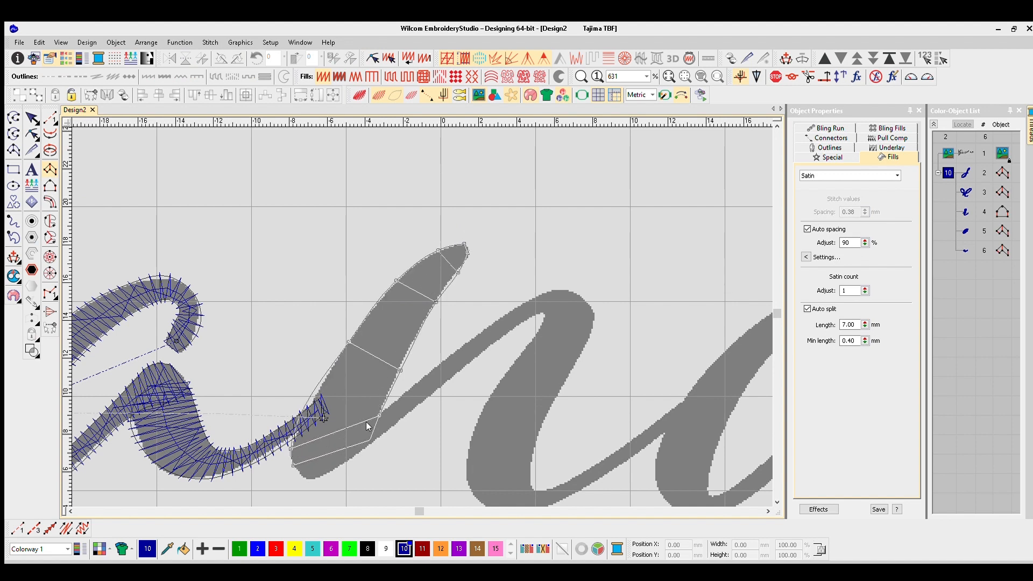
{"action": "key", "text": "Return"}
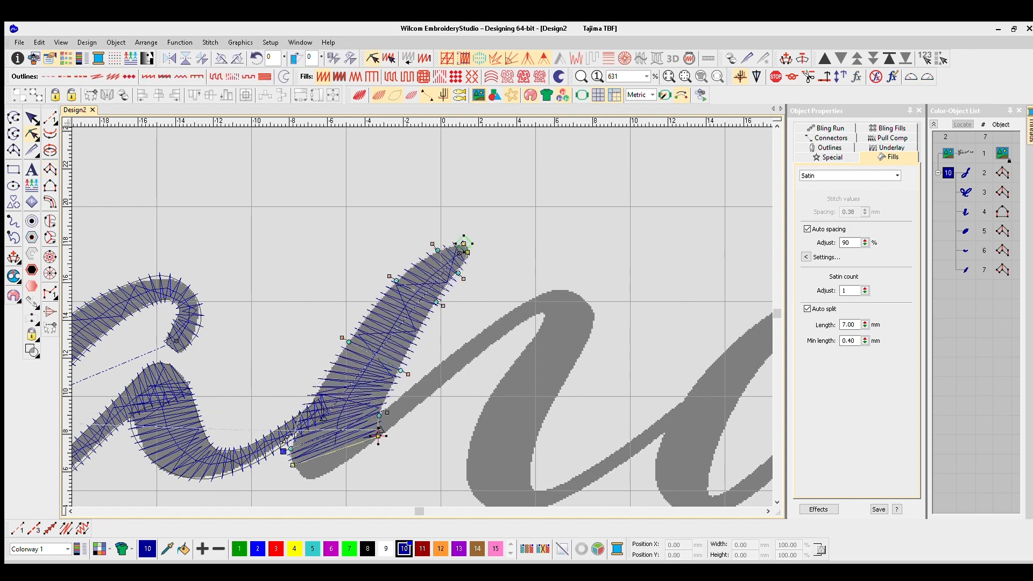
- Start another satin column at the foot of the n's first stroke and trace it up the thin connecting stroke
{"action": "left_click", "coordinate": [50, 170]}
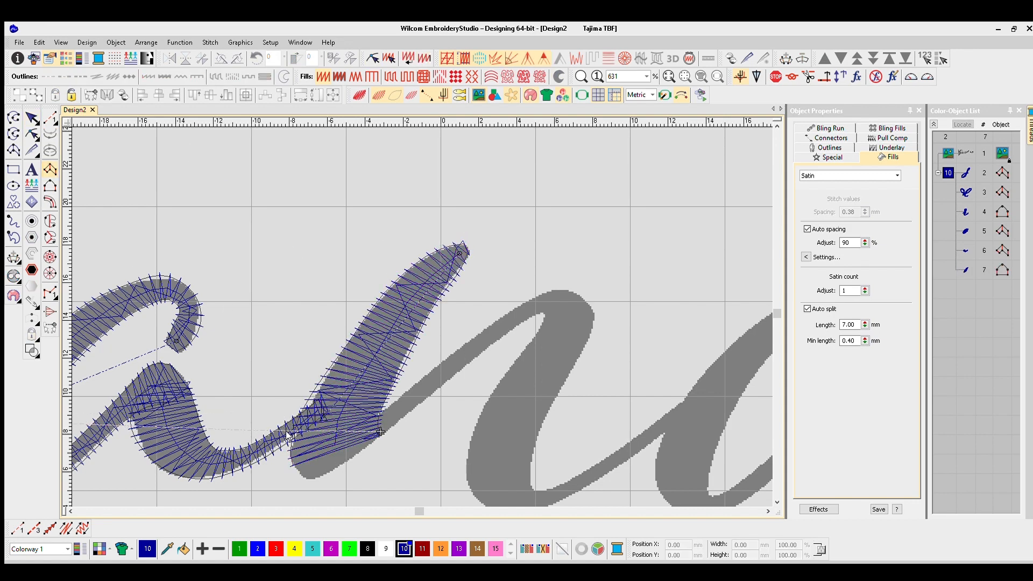
{"action": "right_click", "coordinate": [317, 443]}
{"action": "right_click", "coordinate": [331, 473]}
{"action": "right_click", "coordinate": [378, 416]}
{"action": "right_click", "coordinate": [388, 431]}
{"action": "right_click", "coordinate": [433, 369]}
{"action": "right_click", "coordinate": [444, 383]}
{"action": "right_click", "coordinate": [501, 316]}
{"action": "right_click", "coordinate": [513, 330]}
- Carry the connecting column over the n's arch, finish it and preview the stitches in TrueView
{"action": "right_click", "coordinate": [546, 292]}
{"action": "right_click", "coordinate": [543, 313]}
{"action": "right_click", "coordinate": [580, 295]}
{"action": "right_click", "coordinate": [578, 316]}
{"action": "right_click", "coordinate": [594, 315]}
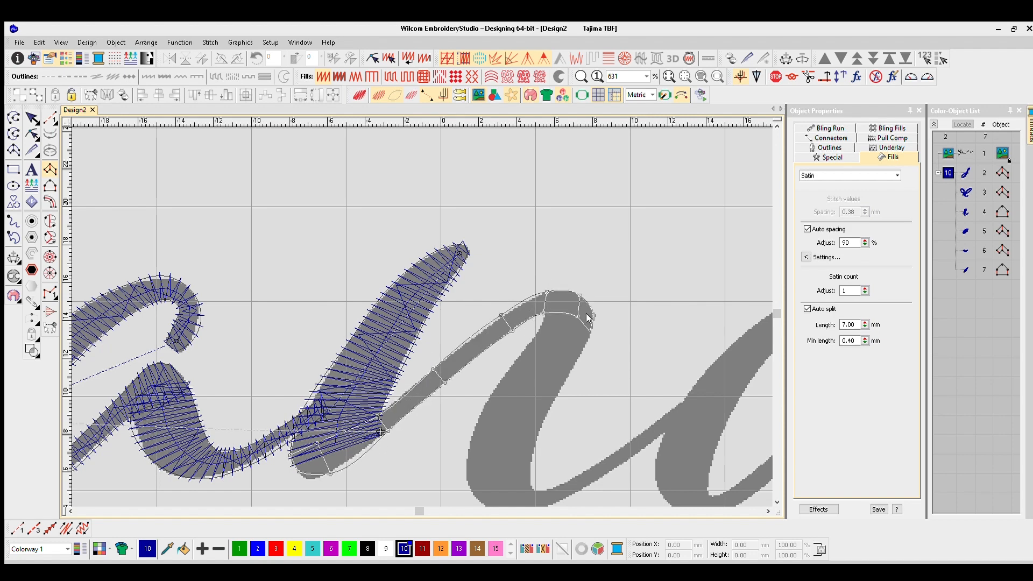
{"action": "key", "text": "Return"}
{"action": "key", "text": "t"}
{"action": "scroll", "coordinate": [369, 335], "scroll_direction": "down", "scroll_amount": 2}
{"action": "scroll", "coordinate": [457, 289], "scroll_direction": "up", "scroll_amount": 4}
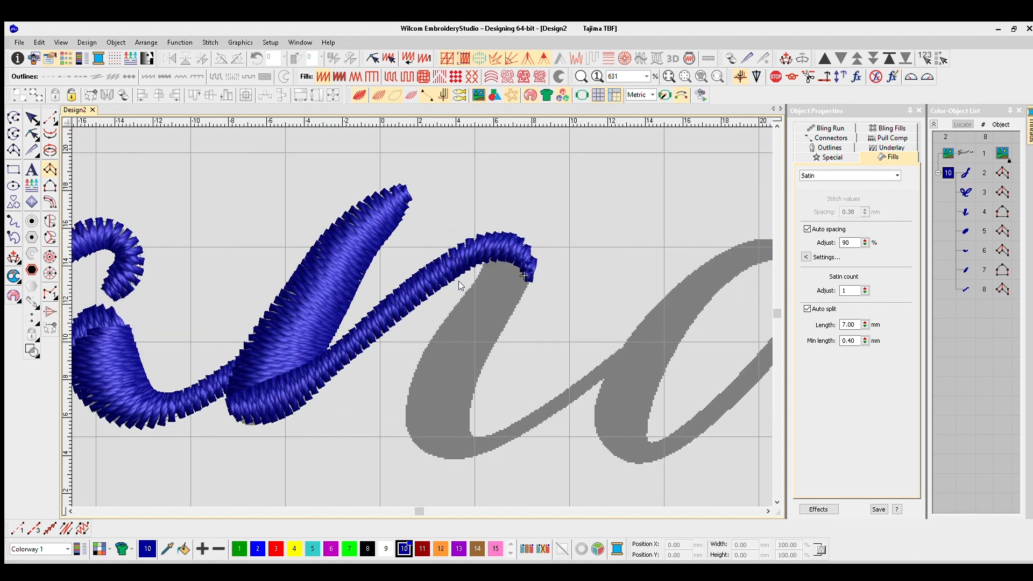
{"action": "key", "text": "t"}
- Start a satin column at the top of the n's arch and trace it down the thick second stroke
{"action": "left_click", "coordinate": [50, 169]}
{"action": "left_click", "coordinate": [532, 253]}
{"action": "left_click", "coordinate": [484, 233]}
{"action": "right_click", "coordinate": [520, 302]}
{"action": "right_click", "coordinate": [456, 257]}
{"action": "right_click", "coordinate": [492, 352]}
{"action": "right_click", "coordinate": [388, 359]}
{"action": "right_click", "coordinate": [441, 466]}
{"action": "right_click", "coordinate": [354, 373]}
{"action": "right_click", "coordinate": [451, 420]}
{"action": "right_click", "coordinate": [356, 444]}
- Trace the n's second-stroke column around the bottom curve and along the exit stroke into the d, finishing it
{"action": "right_click", "coordinate": [465, 445]}
{"action": "right_click", "coordinate": [443, 481]}
{"action": "right_click", "coordinate": [512, 430]}
{"action": "right_click", "coordinate": [526, 447]}
{"action": "right_click", "coordinate": [579, 388]}
{"action": "right_click", "coordinate": [591, 406]}
{"action": "right_click", "coordinate": [637, 346]}
{"action": "right_click", "coordinate": [651, 365]}
{"action": "right_click", "coordinate": [714, 289]}
{"action": "right_click", "coordinate": [726, 319]}
{"action": "key", "text": "Return"}
{"action": "scroll", "coordinate": [585, 323], "scroll_direction": "down", "scroll_amount": 5}
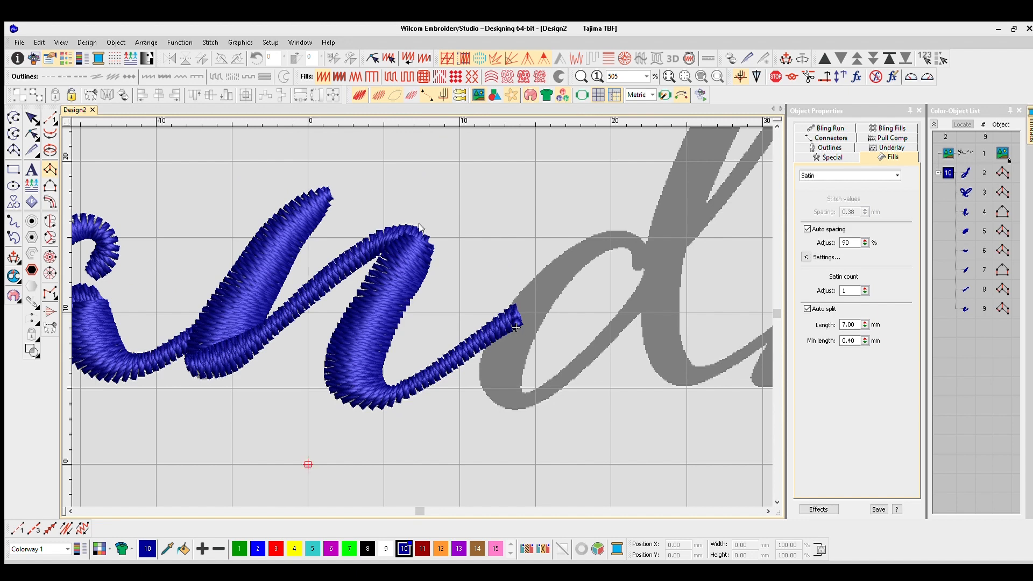
- Start a satin column at the upper end of the d's bowl and trace it over the top and down the thick side
{"action": "scroll", "coordinate": [481, 323], "scroll_direction": "up", "scroll_amount": 4}
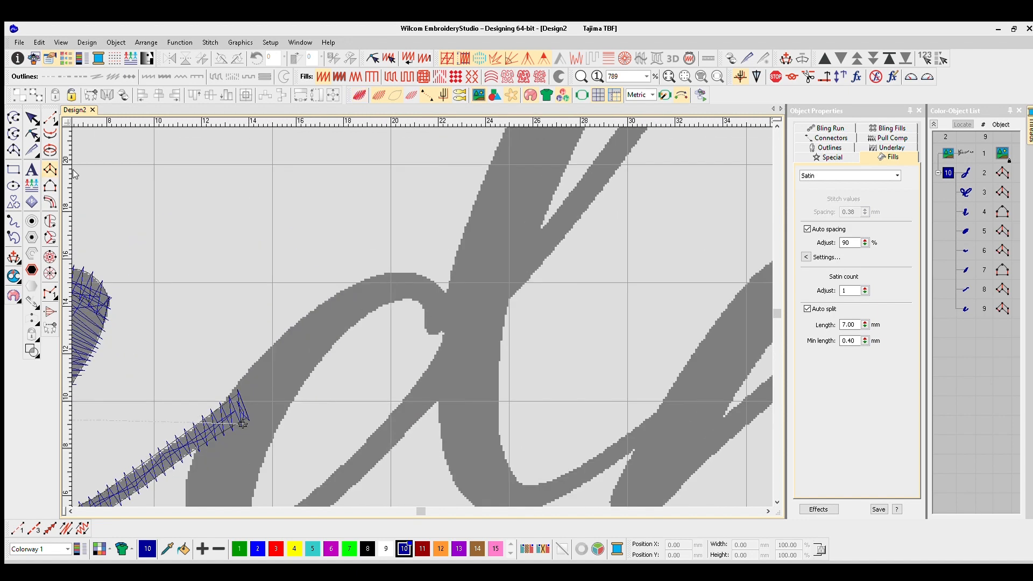
{"action": "right_click", "coordinate": [374, 274]}
{"action": "right_click", "coordinate": [355, 326]}
{"action": "right_click", "coordinate": [320, 300]}
{"action": "right_click", "coordinate": [300, 389]}
{"action": "right_click", "coordinate": [244, 371]}
{"action": "right_click", "coordinate": [333, 365]}
{"action": "right_click", "coordinate": [269, 337]}
{"action": "right_click", "coordinate": [322, 397]}
{"action": "right_click", "coordinate": [248, 402]}
{"action": "right_click", "coordinate": [318, 431]}
- Trace the d's bowl column around the bottom and up the thin side into the stem, finishing the satin column
{"action": "right_click", "coordinate": [267, 451]}
{"action": "right_click", "coordinate": [322, 439]}
{"action": "right_click", "coordinate": [316, 469]}
{"action": "right_click", "coordinate": [359, 420]}
{"action": "right_click", "coordinate": [376, 436]}
{"action": "right_click", "coordinate": [417, 368]}
{"action": "right_click", "coordinate": [440, 382]}
{"action": "right_click", "coordinate": [468, 311]}
{"action": "right_click", "coordinate": [487, 330]}
{"action": "right_click", "coordinate": [514, 250]}
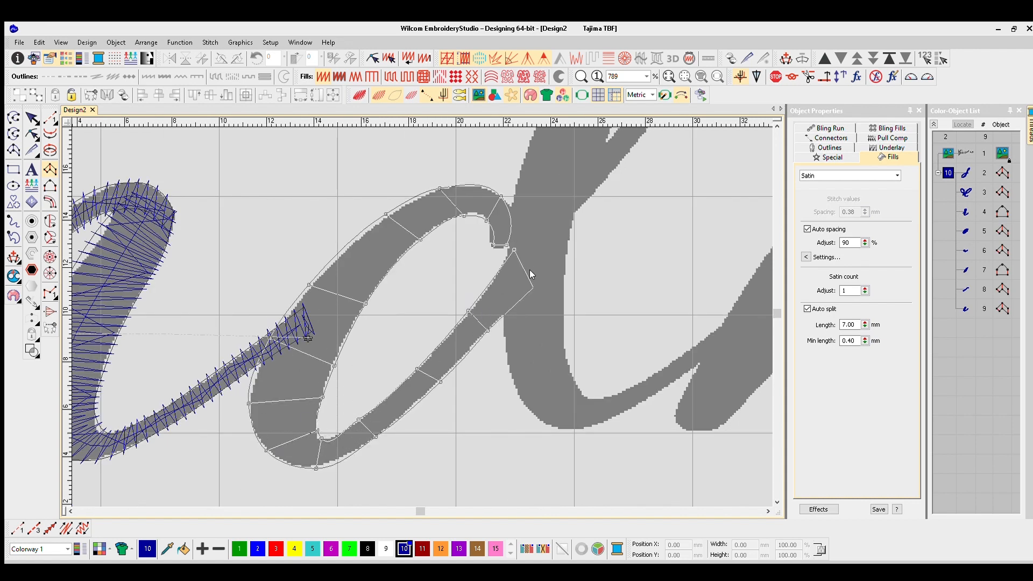
{"action": "key", "text": "Return"}
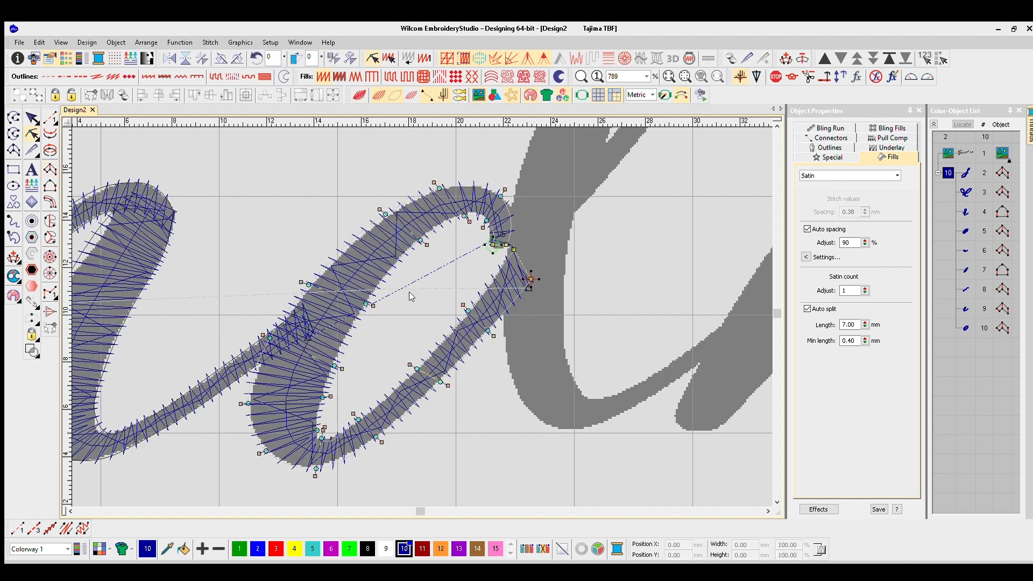
- Reshape the bowl column's outer edge where the n's exit stroke joins the d, and preview the stitches in TrueView
{"action": "key", "text": "h"}
{"action": "left_click_drag", "start_coordinate": [263, 335], "coordinate": [266, 327]}
{"action": "left_click", "coordinate": [449, 385]}
{"action": "key", "text": "Escape"}
{"action": "scroll", "coordinate": [435, 287], "scroll_direction": "down", "scroll_amount": 5}
{"action": "key", "text": "t"}
{"action": "scroll", "coordinate": [424, 292], "scroll_direction": "up", "scroll_amount": 3}
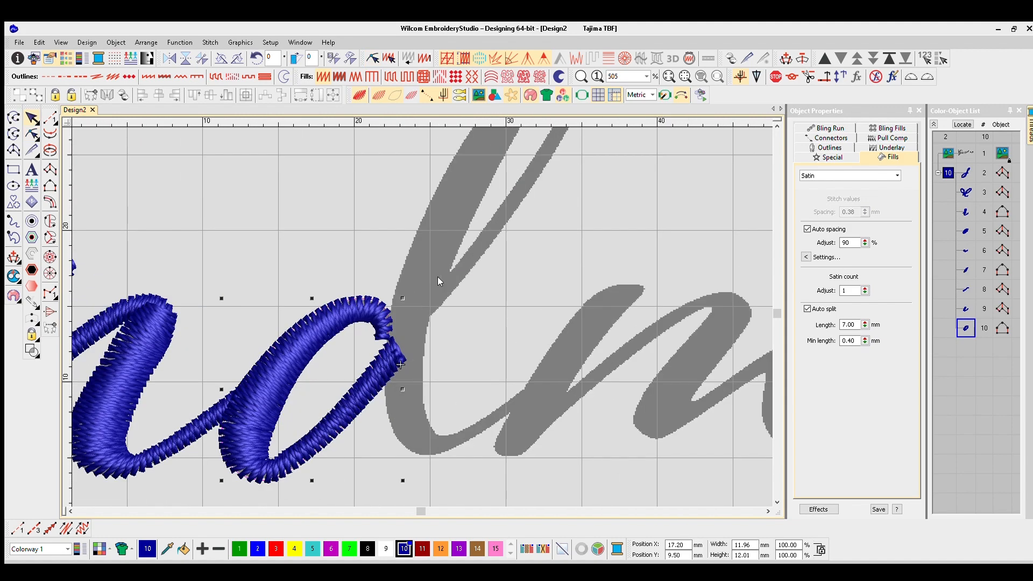
- Start a satin column at the foot of the d's thin upstroke and trace it up and over the top of the loop
{"action": "scroll", "coordinate": [414, 298], "scroll_direction": "down", "scroll_amount": 3}
{"action": "scroll", "coordinate": [496, 254], "scroll_direction": "up", "scroll_amount": 4}
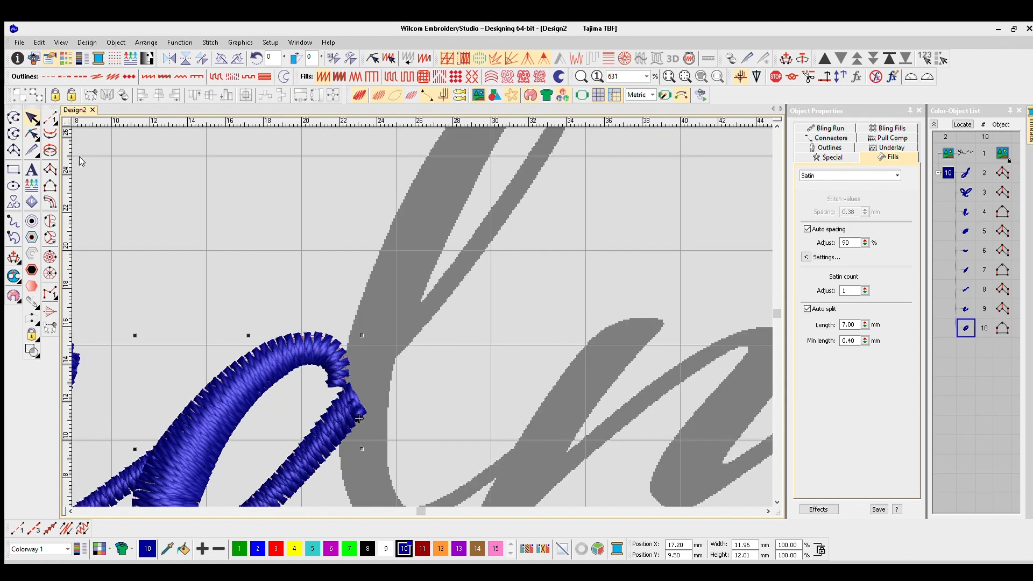
{"action": "left_click", "coordinate": [50, 170]}
{"action": "right_click", "coordinate": [490, 213]}
{"action": "right_click", "coordinate": [509, 228]}
{"action": "right_click", "coordinate": [536, 147]}
{"action": "right_click", "coordinate": [502, 242]}
{"action": "right_click", "coordinate": [513, 171]}
{"action": "right_click", "coordinate": [533, 179]}
{"action": "right_click", "coordinate": [444, 204]}
{"action": "right_click", "coordinate": [426, 183]}
- Continue the d's loop column down the thick stem
{"action": "right_click", "coordinate": [364, 221]}
{"action": "right_click", "coordinate": [373, 296]}
{"action": "right_click", "coordinate": [328, 271]}
{"action": "right_click", "coordinate": [296, 455]}
{"action": "right_click", "coordinate": [276, 438]}
{"action": "right_click", "coordinate": [397, 358]}
{"action": "right_click", "coordinate": [348, 372]}
- Trace the stem column around the d's bottom curve and along the exit stroke into the m, finishing the satin column
{"action": "right_click", "coordinate": [407, 394]}
{"action": "right_click", "coordinate": [434, 419]}
{"action": "right_click", "coordinate": [436, 438]}
{"action": "right_click", "coordinate": [485, 393]}
{"action": "right_click", "coordinate": [489, 406]}
{"action": "right_click", "coordinate": [534, 351]}
{"action": "right_click", "coordinate": [536, 364]}
{"action": "key", "text": "Return"}
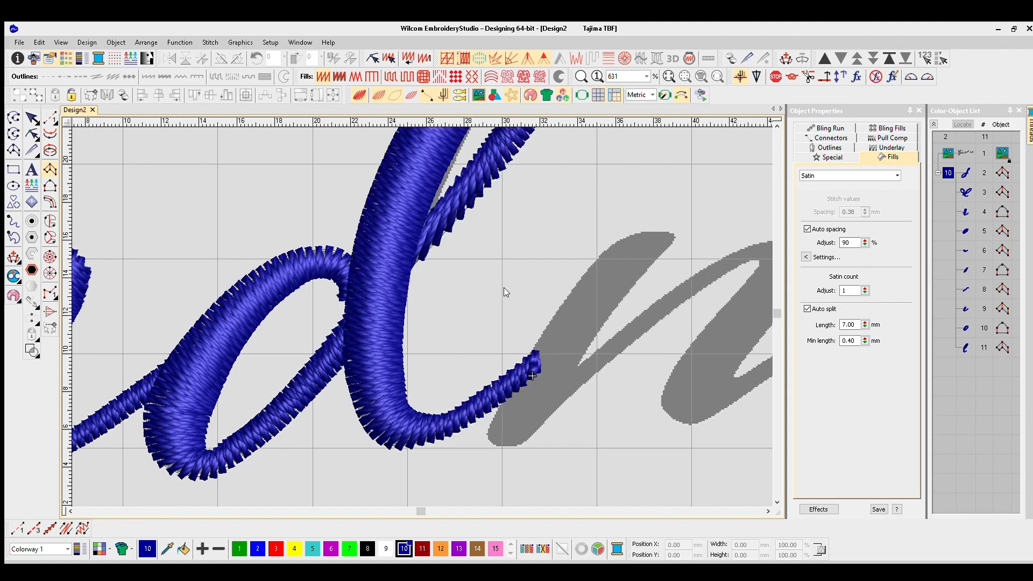
- Reshape the d's loop column by moving its two starting points further into the stem
{"action": "scroll", "coordinate": [452, 204], "scroll_direction": "up", "scroll_amount": 1}
{"action": "key", "text": "t"}
{"action": "key", "text": "h"}
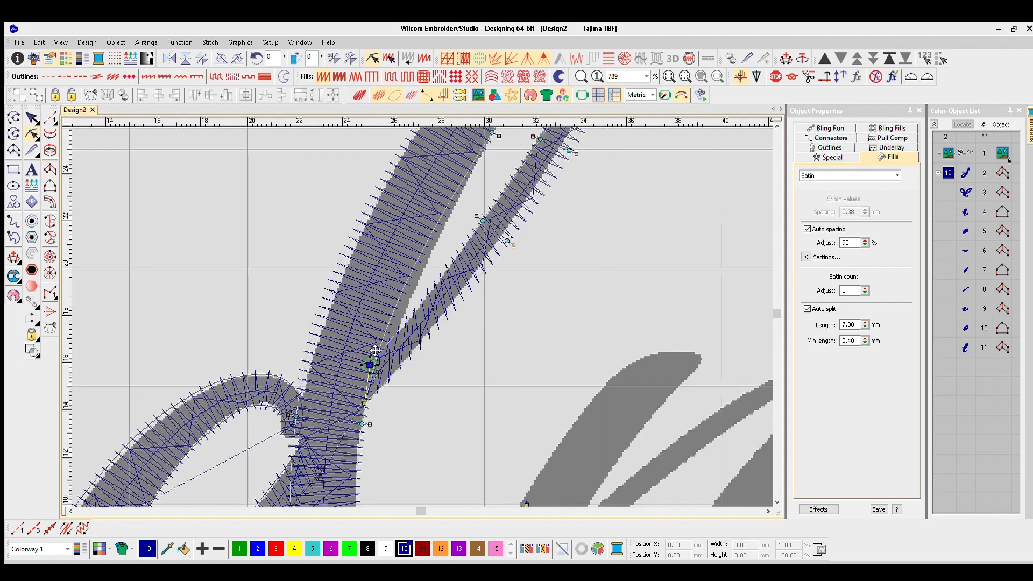
{"action": "left_click_drag", "start_coordinate": [364, 403], "coordinate": [353, 411]}
{"action": "left_click_drag", "start_coordinate": [370, 365], "coordinate": [353, 377]}
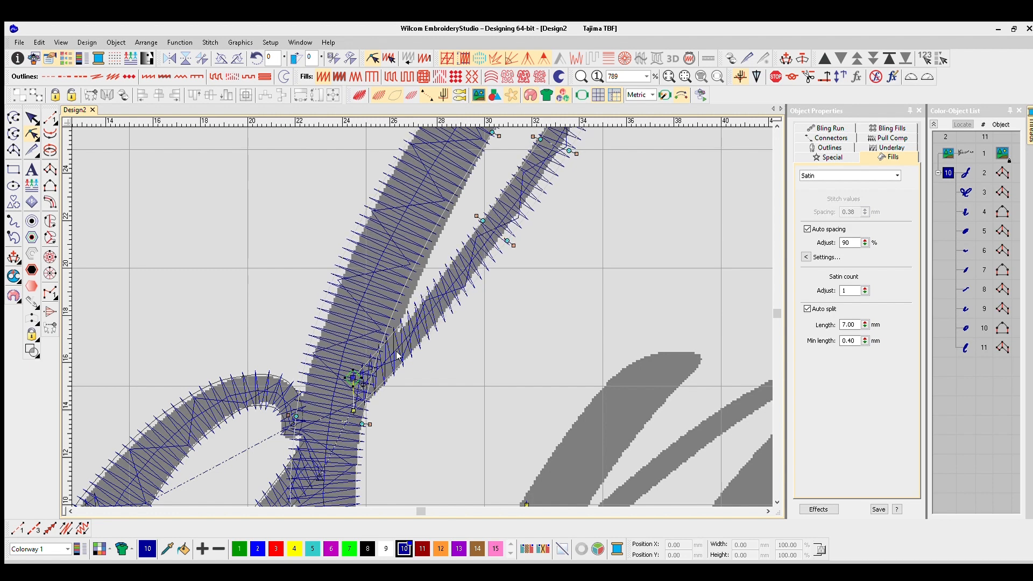
- Delete the extra shape points near the start of the d's thin upstroke, check the stitches and leave reshaping
{"action": "left_click", "coordinate": [390, 334], "text": "ctrl"}
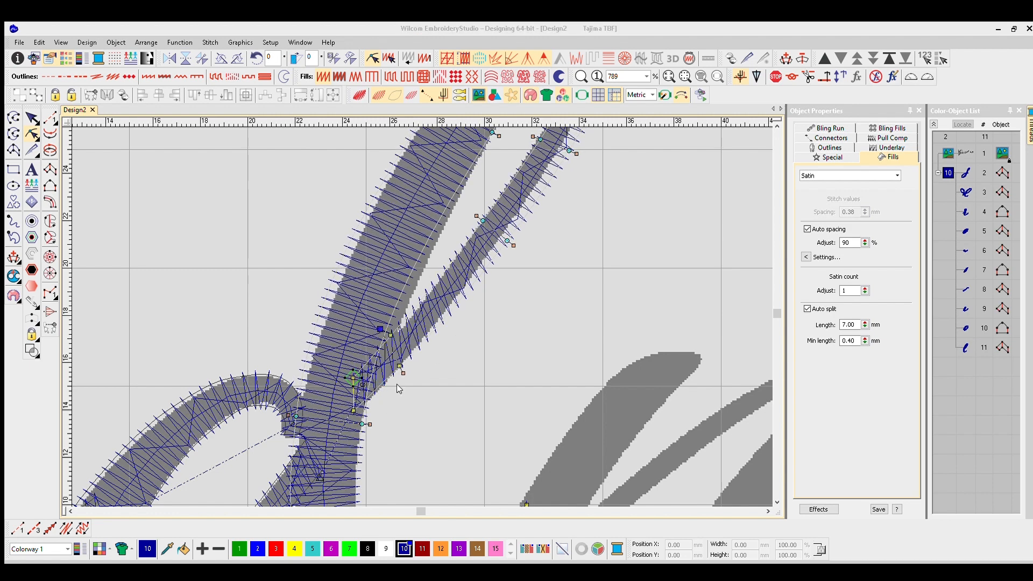
{"action": "left_click_drag", "start_coordinate": [387, 329], "coordinate": [382, 302]}
{"action": "left_click_drag", "start_coordinate": [400, 371], "coordinate": [391, 365]}
{"action": "key", "text": "Delete"}
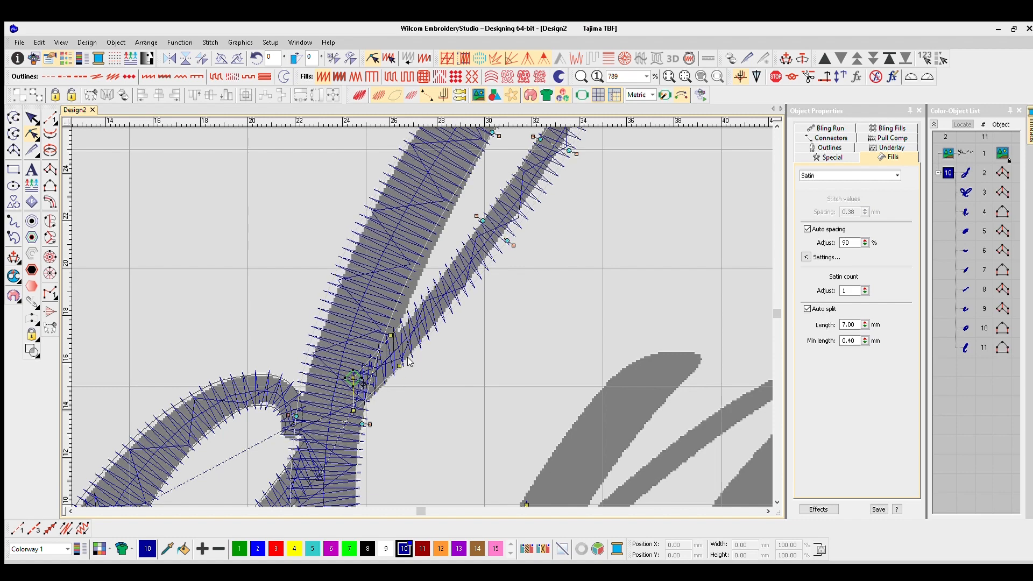
{"action": "left_click", "coordinate": [399, 366]}
{"action": "key", "text": "Delete"}
{"action": "key", "text": "t"}
{"action": "key", "text": "t"}
{"action": "key", "text": "Escape"}
- Trace the m's first thick stroke from its upper tip down to the rounded foot, finishing the satin column
{"action": "scroll", "coordinate": [483, 344], "scroll_direction": "down", "scroll_amount": 5}
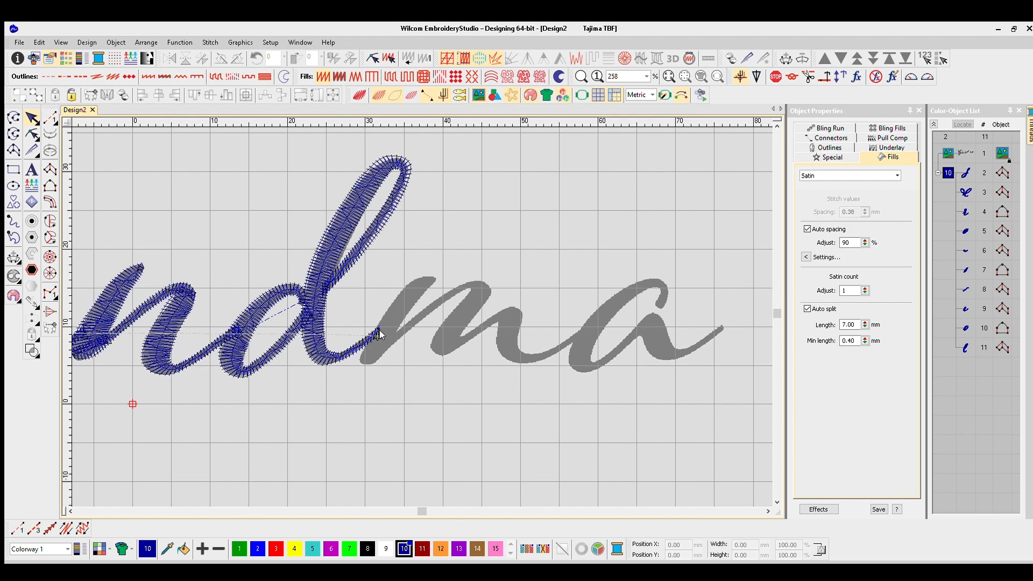
{"action": "scroll", "coordinate": [425, 304], "scroll_direction": "up", "scroll_amount": 5}
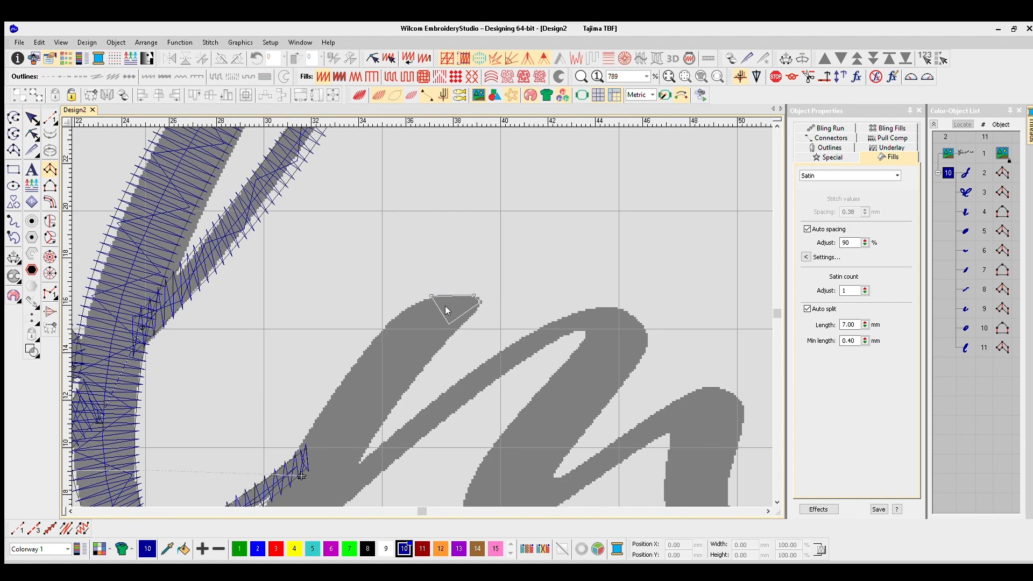
{"action": "left_click", "coordinate": [459, 331]}
{"action": "left_click", "coordinate": [382, 330]}
{"action": "left_click", "coordinate": [429, 365]}
{"action": "left_click", "coordinate": [335, 386]}
{"action": "left_click", "coordinate": [391, 415]}
{"action": "left_click", "coordinate": [293, 455]}
{"action": "left_click", "coordinate": [384, 406]}
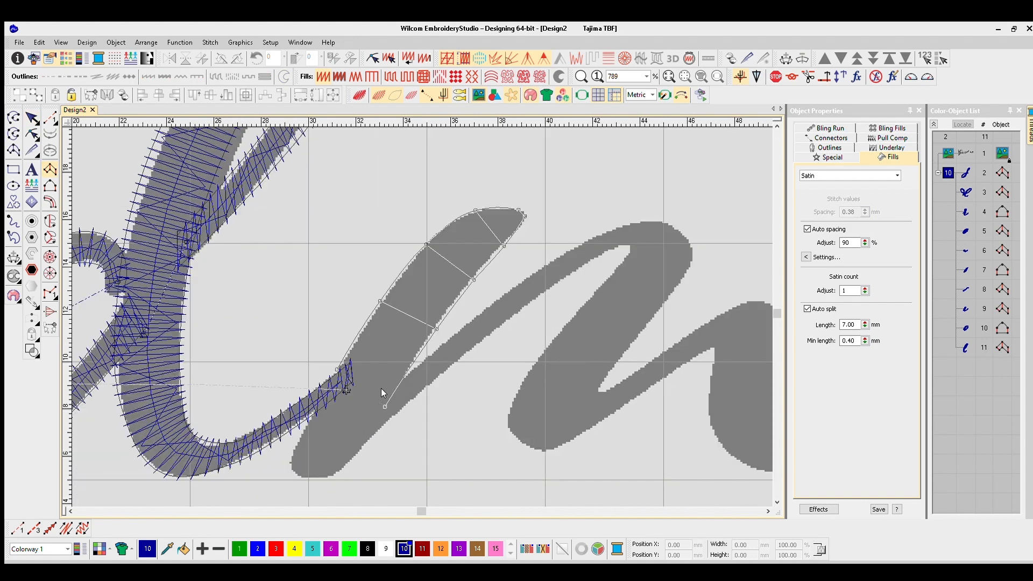
{"action": "right_click", "coordinate": [291, 468]}
{"action": "right_click", "coordinate": [334, 475]}
{"action": "key", "text": "Return"}
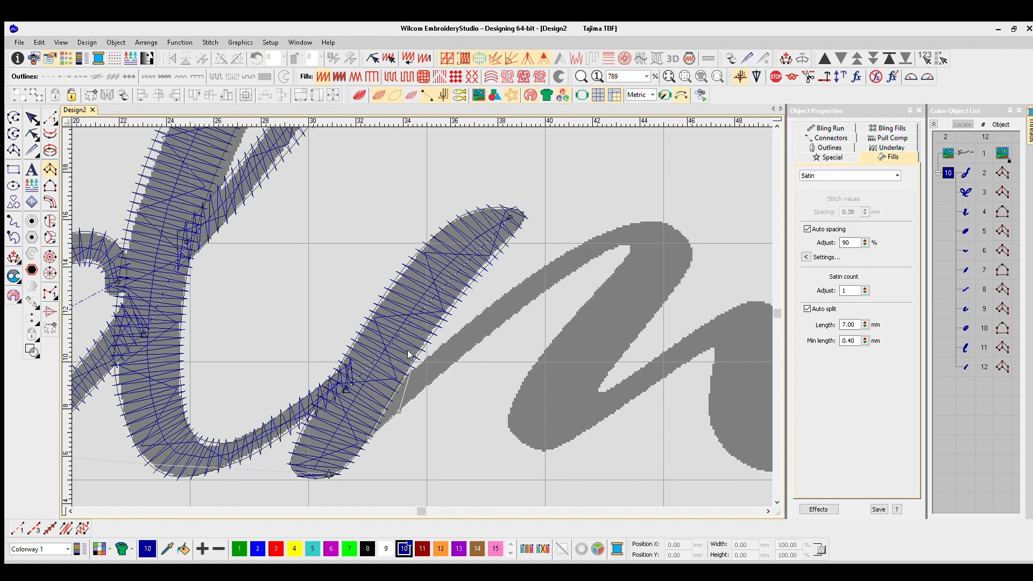
- Trace the m's first thin connecting stroke from the first stroke up over the arch, finishing the satin column
{"action": "left_click", "coordinate": [526, 304]}
{"action": "left_click", "coordinate": [519, 283]}
{"action": "left_click", "coordinate": [670, 256]}
{"action": "left_click", "coordinate": [691, 248]}
{"action": "key", "text": "Return"}
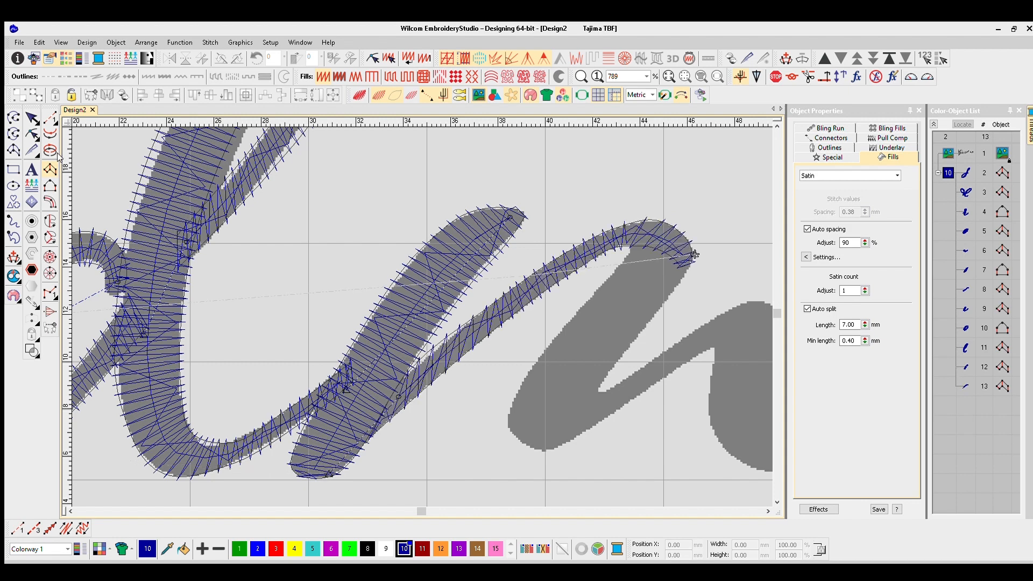
- Trace the m's second thick stroke from the arch down to its rounded foot, finishing the satin column
{"action": "left_click", "coordinate": [616, 266]}
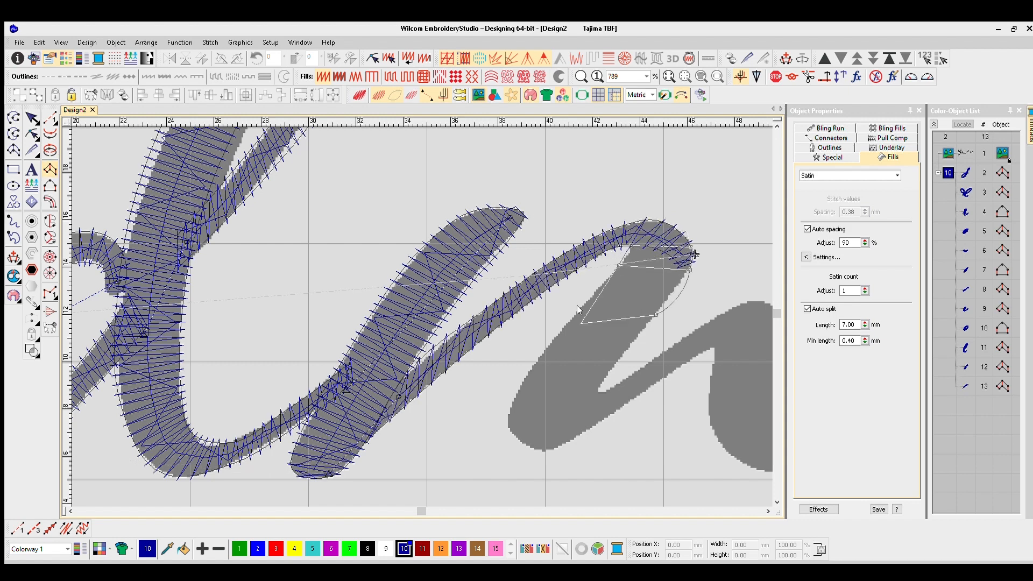
{"action": "left_click", "coordinate": [545, 347]}
{"action": "left_click", "coordinate": [617, 366]}
{"action": "left_click", "coordinate": [517, 387]}
{"action": "left_click", "coordinate": [599, 390]}
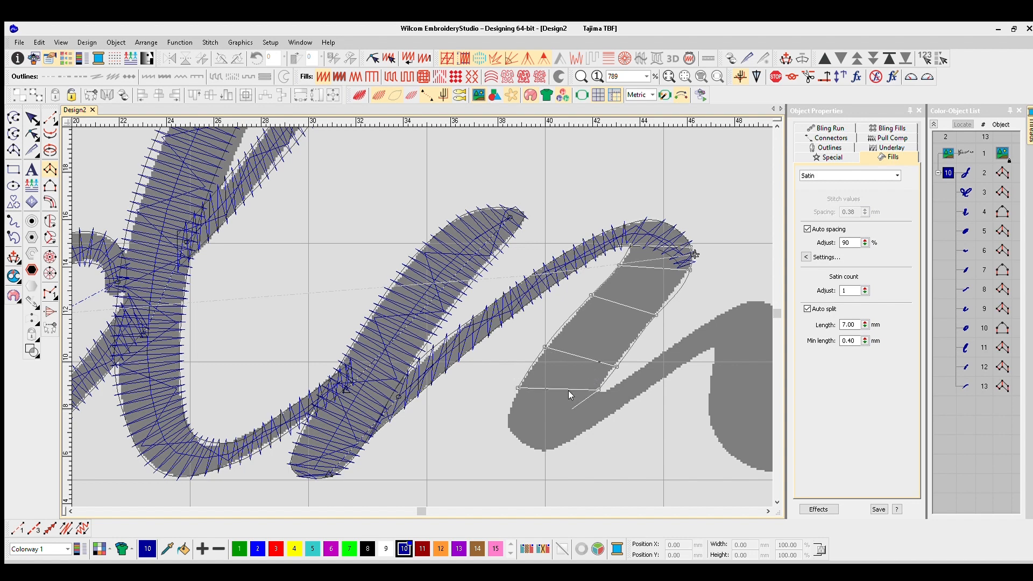
{"action": "left_click", "coordinate": [577, 407]}
{"action": "key", "text": "Return"}
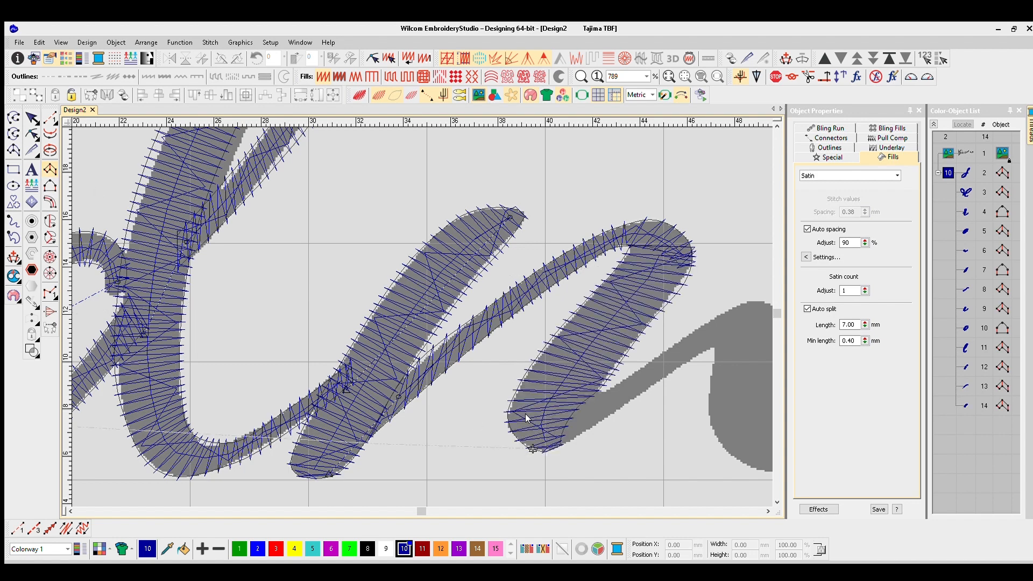
- Trace the m's second thin connecting stroke from the second foot up over the last arch, finishing the satin column
{"action": "left_click", "coordinate": [580, 401]}
{"action": "left_click", "coordinate": [652, 388]}
{"action": "left_click", "coordinate": [694, 332]}
{"action": "left_click", "coordinate": [706, 351]}
{"action": "left_click", "coordinate": [737, 305]}
{"action": "left_click", "coordinate": [591, 335]}
{"action": "left_click", "coordinate": [609, 334]}
{"action": "left_click", "coordinate": [617, 307]}
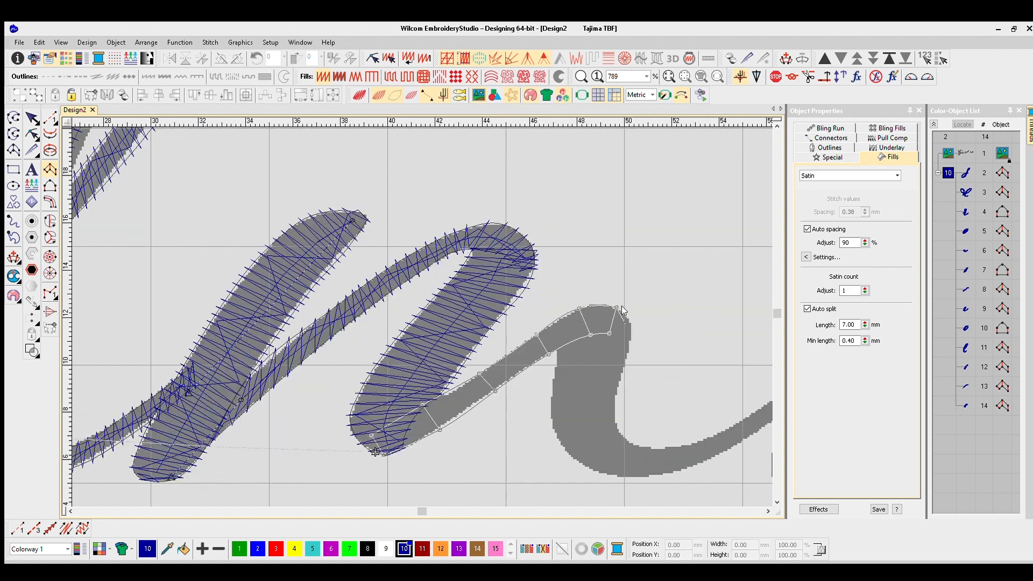
{"action": "key", "text": "Return"}
- Trace the m's last thick stroke from the arch down around its curve and up along the connector to the final a, finishing the satin column
{"action": "left_click", "coordinate": [629, 332]}
{"action": "left_click", "coordinate": [566, 327]}
{"action": "left_click", "coordinate": [626, 362]}
{"action": "left_click", "coordinate": [555, 364]}
{"action": "left_click", "coordinate": [615, 395]}
{"action": "left_click", "coordinate": [551, 405]}
{"action": "left_click", "coordinate": [619, 425]}
{"action": "left_click", "coordinate": [565, 453]}
{"action": "left_click", "coordinate": [631, 444]}
{"action": "left_click", "coordinate": [625, 478]}
{"action": "left_click", "coordinate": [676, 447]}
{"action": "left_click", "coordinate": [684, 469]}
{"action": "left_click", "coordinate": [727, 428]}
{"action": "left_click", "coordinate": [737, 444]}
{"action": "scroll", "coordinate": [745, 441], "scroll_direction": "down", "scroll_amount": 2}
{"action": "left_click", "coordinate": [465, 271]}
{"action": "left_click", "coordinate": [466, 285]}
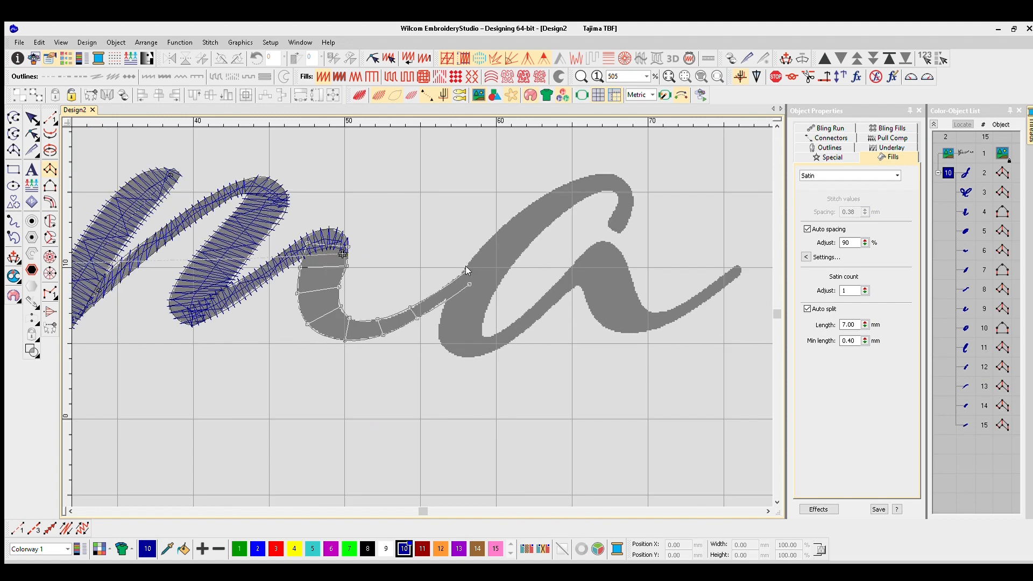
{"action": "key", "text": "Return"}
- Trace the final a's bowl from its upper hook down around the base and up to the inner arch, finishing the satin column
{"action": "scroll", "coordinate": [518, 245], "scroll_direction": "down", "scroll_amount": 1}
{"action": "scroll", "coordinate": [507, 296], "scroll_direction": "up", "scroll_amount": 3}
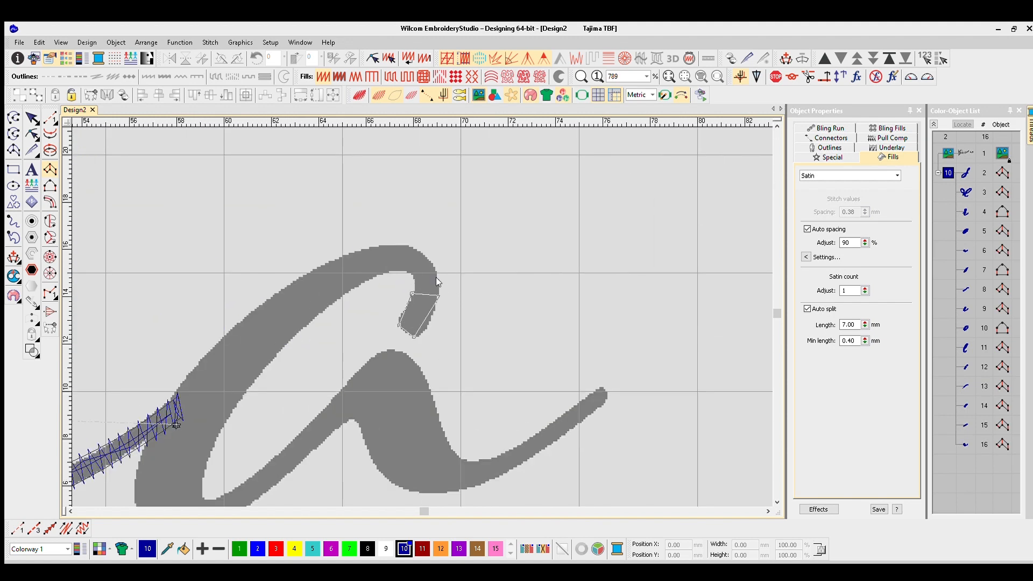
{"action": "right_click", "coordinate": [415, 248]}
{"action": "right_click", "coordinate": [371, 279]}
{"action": "right_click", "coordinate": [341, 252]}
{"action": "right_click", "coordinate": [310, 324]}
{"action": "right_click", "coordinate": [277, 290]}
{"action": "right_click", "coordinate": [269, 367]}
{"action": "right_click", "coordinate": [226, 329]}
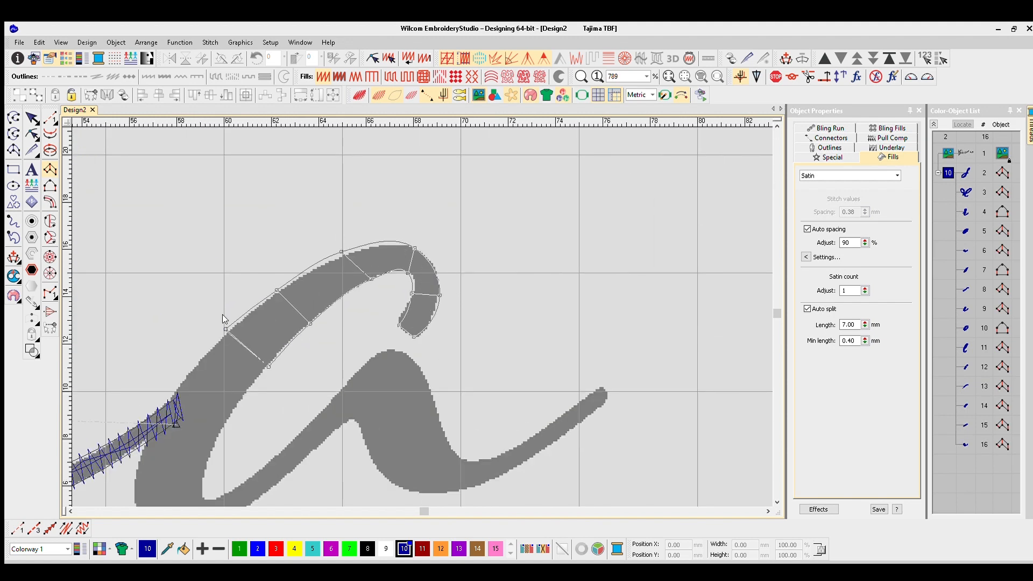
{"action": "right_click", "coordinate": [165, 402]}
{"action": "right_click", "coordinate": [313, 373]}
{"action": "right_click", "coordinate": [305, 403]}
{"action": "right_click", "coordinate": [240, 422]}
{"action": "right_click", "coordinate": [318, 411]}
{"action": "right_click", "coordinate": [324, 435]}
{"action": "right_click", "coordinate": [371, 377]}
{"action": "right_click", "coordinate": [390, 390]}
{"action": "right_click", "coordinate": [426, 325]}
{"action": "right_click", "coordinate": [450, 337]}
{"action": "right_click", "coordinate": [463, 284]}
{"action": "right_click", "coordinate": [485, 311]}
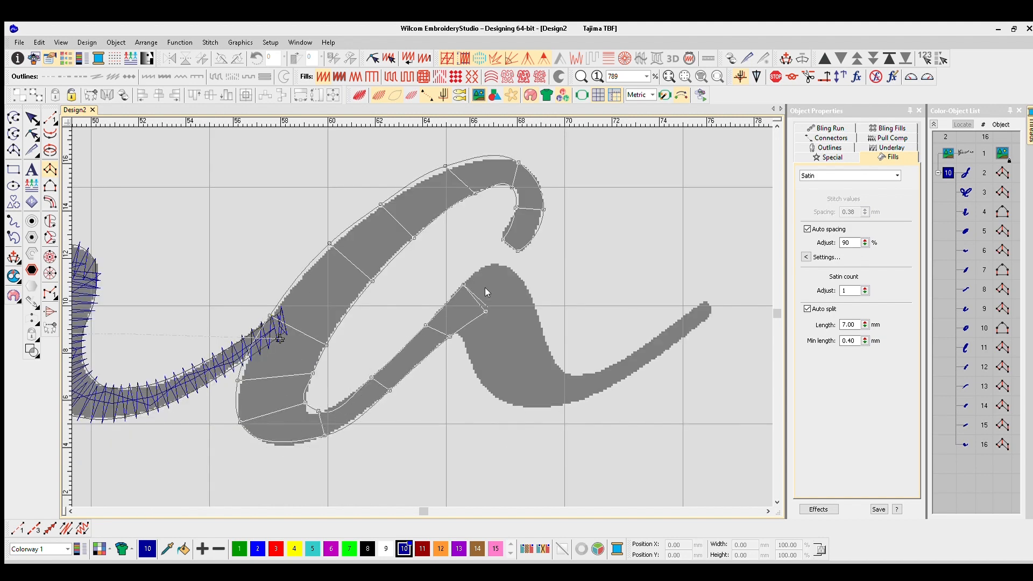
{"action": "key", "text": "Return"}
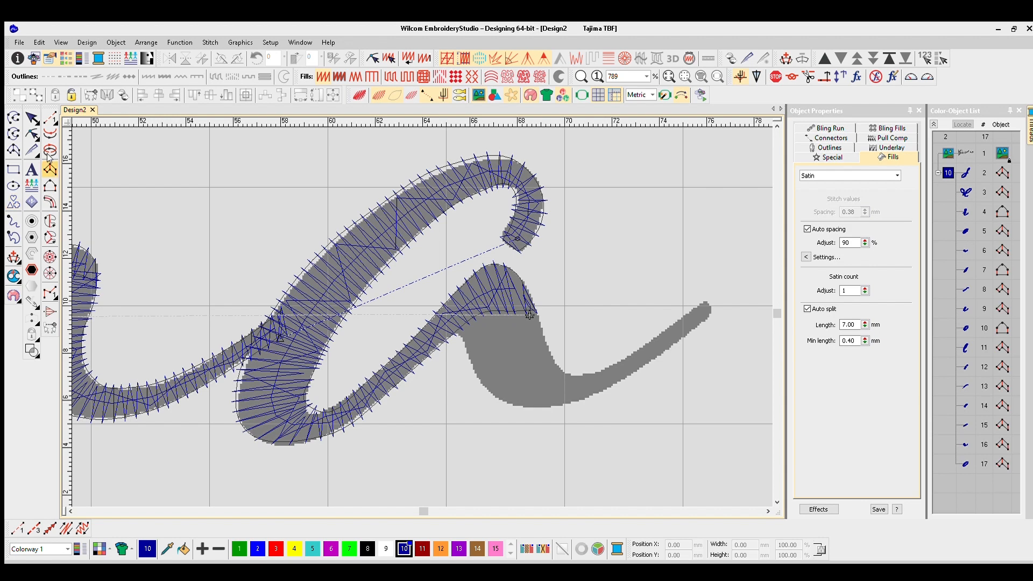
- Trace the final a's last thick stroke from the arch down around its curve and out to the tail's tip, finishing the satin column
{"action": "right_click", "coordinate": [543, 331]}
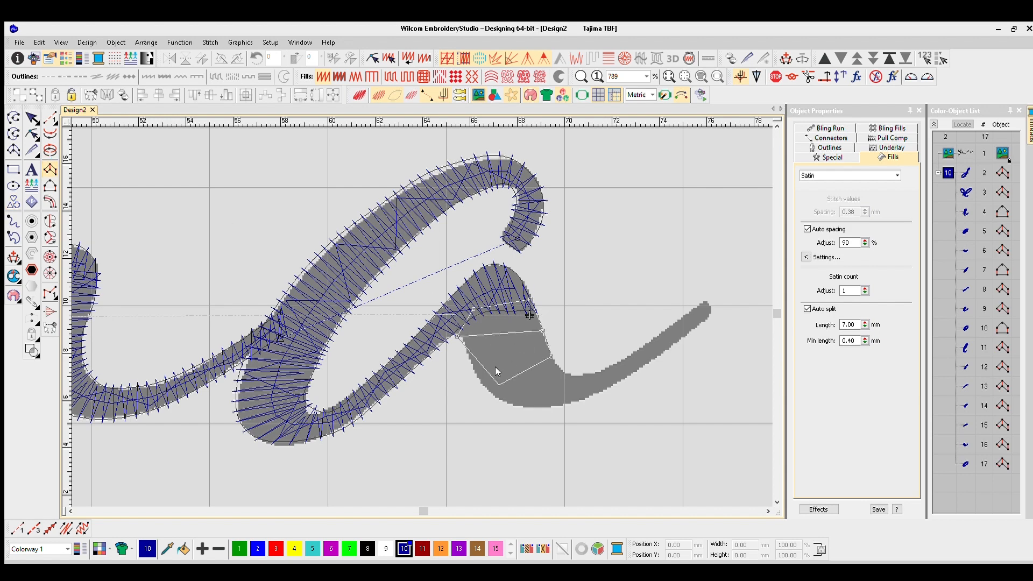
{"action": "right_click", "coordinate": [565, 374]}
{"action": "right_click", "coordinate": [546, 408]}
{"action": "right_click", "coordinate": [602, 371]}
{"action": "right_click", "coordinate": [609, 391]}
{"action": "right_click", "coordinate": [651, 339]}
{"action": "right_click", "coordinate": [664, 357]}
{"action": "left_click", "coordinate": [704, 300]}
{"action": "left_click", "coordinate": [712, 308]}
{"action": "key", "text": "Return"}
- Preview the stitches realistically and inspect the whole Grandma lettering from the G to the final a
{"action": "key", "text": "t"}
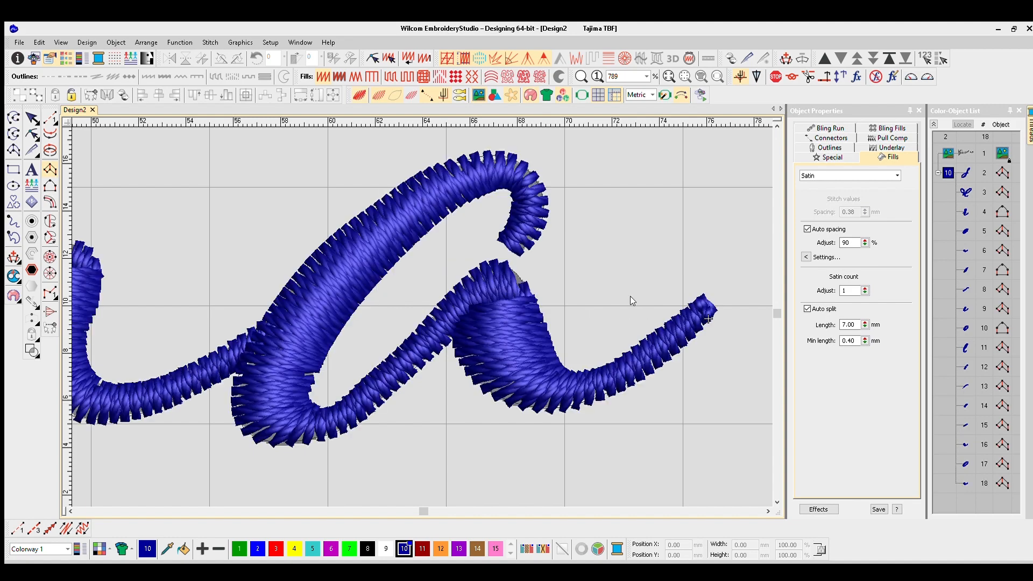
{"action": "scroll", "coordinate": [476, 295], "scroll_direction": "down", "scroll_amount": 4}
{"action": "scroll", "coordinate": [361, 308], "scroll_direction": "down", "scroll_amount": 5}
{"action": "key", "text": "0"}
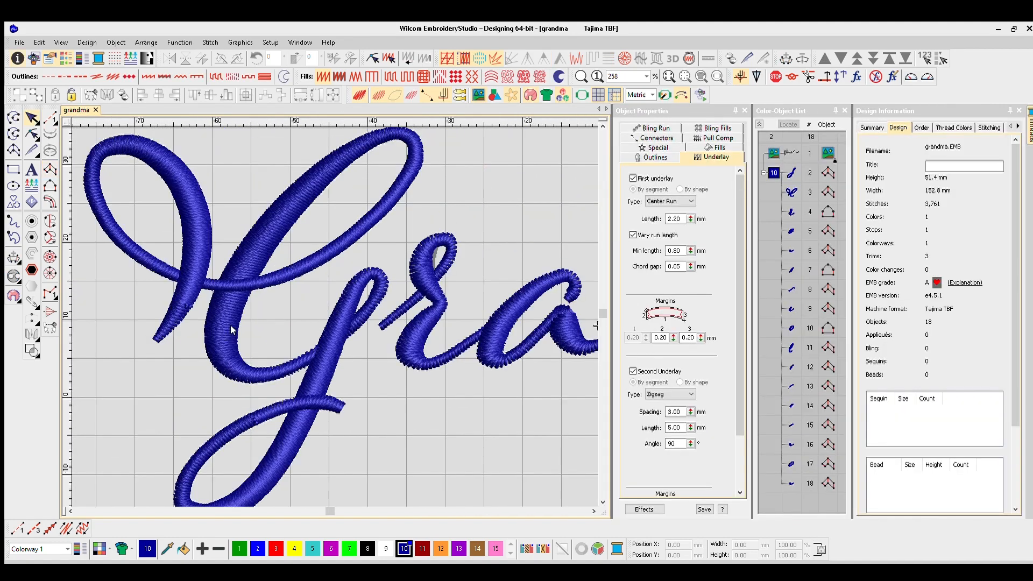
{"action": "scroll", "coordinate": [305, 281], "scroll_direction": "down", "scroll_amount": 1}
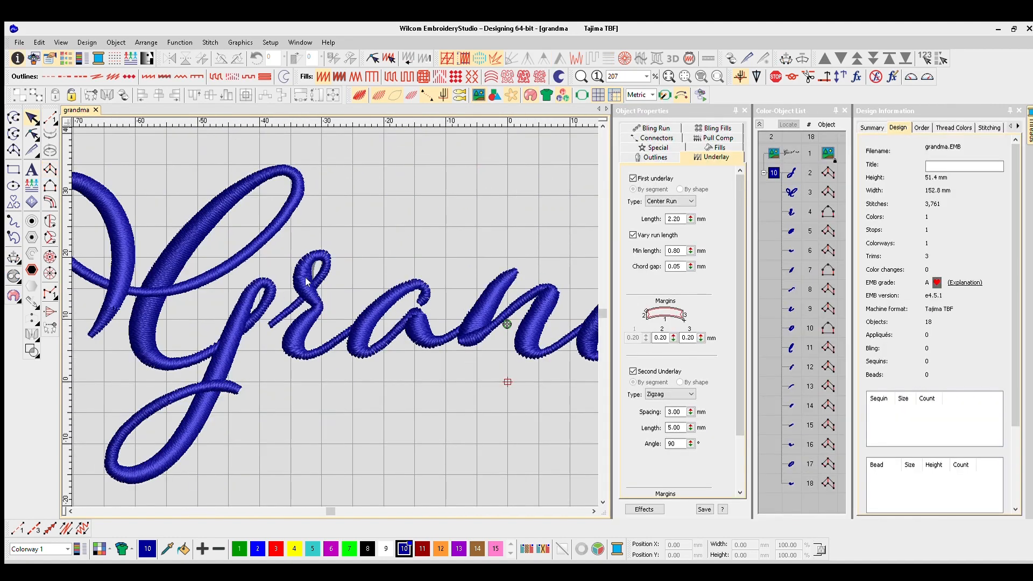
{"action": "scroll", "coordinate": [490, 297], "scroll_direction": "down", "scroll_amount": 1}
{"action": "scroll", "coordinate": [331, 295], "scroll_direction": "up", "scroll_amount": 1}
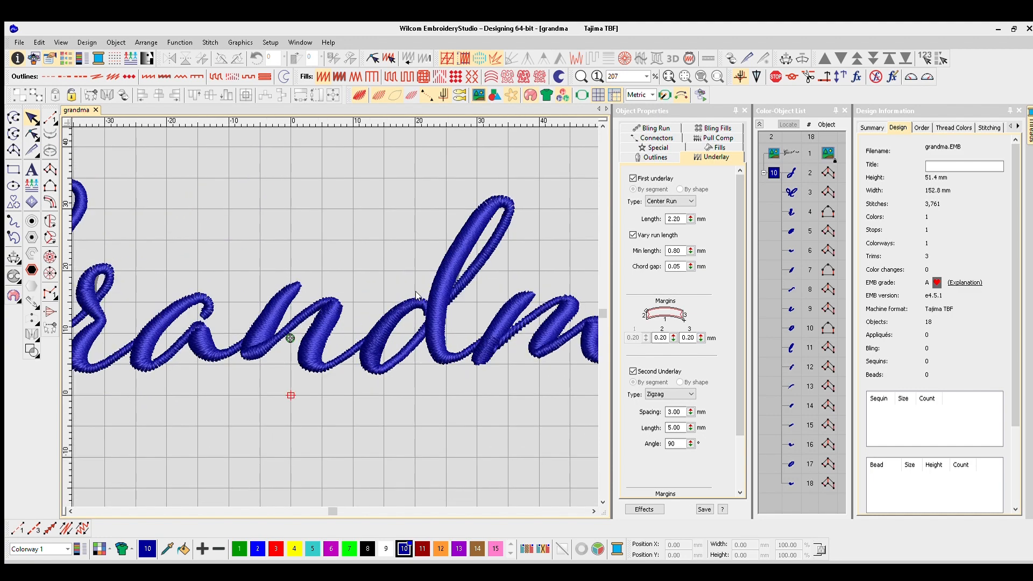
{"action": "scroll", "coordinate": [519, 317], "scroll_direction": "down", "scroll_amount": 1}
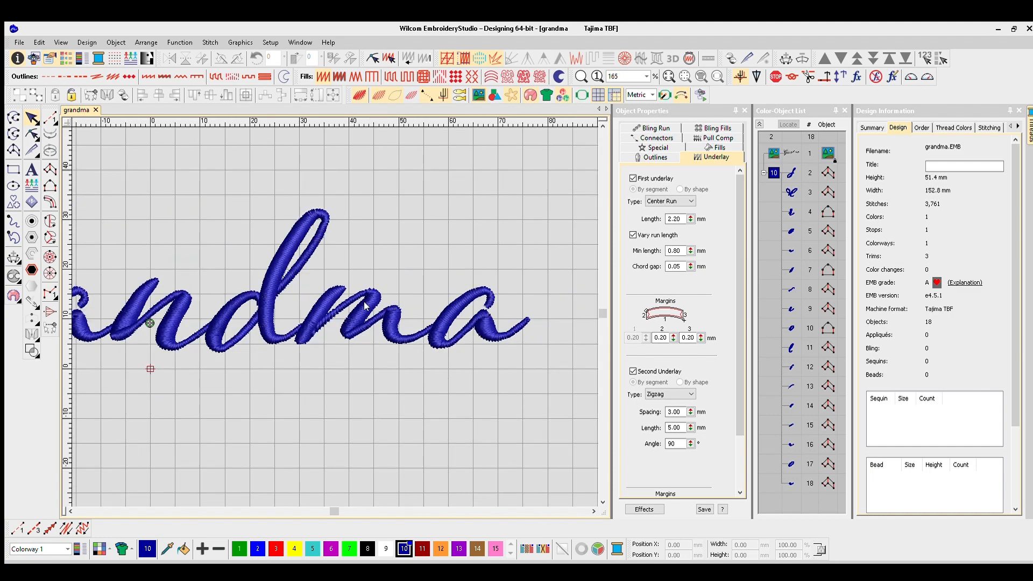
- Reshape the m's first thin connecting stroke in plain stitch view by moving its edge points, and deselect it
{"action": "scroll", "coordinate": [365, 305], "scroll_direction": "up", "scroll_amount": 6}
{"action": "left_click", "coordinate": [793, 308]}
{"action": "left_click", "coordinate": [792, 348]}
{"action": "left_click", "coordinate": [792, 387]}
{"action": "key", "text": "t"}
{"action": "key", "text": "h"}
{"action": "scroll", "coordinate": [286, 351], "scroll_direction": "up", "scroll_amount": 3}
{"action": "left_click_drag", "start_coordinate": [316, 329], "coordinate": [306, 329]}
{"action": "left_click_drag", "start_coordinate": [362, 254], "coordinate": [328, 261]}
{"action": "scroll", "coordinate": [486, 244], "scroll_direction": "down", "scroll_amount": 1}
{"action": "left_click", "coordinate": [309, 311]}
{"action": "left_click_drag", "start_coordinate": [312, 302], "coordinate": [329, 297]}
{"action": "left_click_drag", "start_coordinate": [366, 217], "coordinate": [371, 206]}
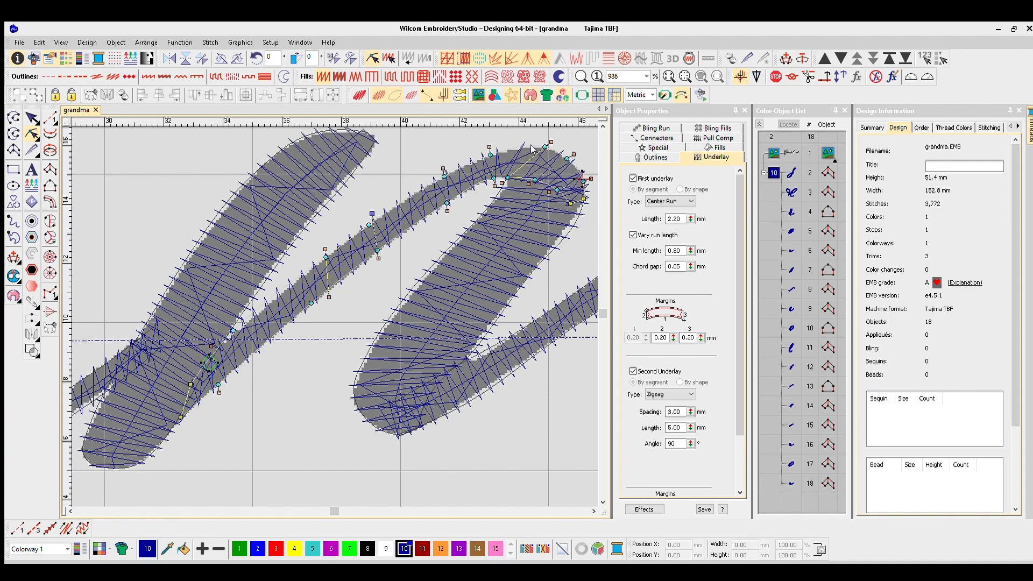
{"action": "scroll", "coordinate": [569, 142], "scroll_direction": "down", "scroll_amount": 1}
{"action": "left_click", "coordinate": [32, 118]}
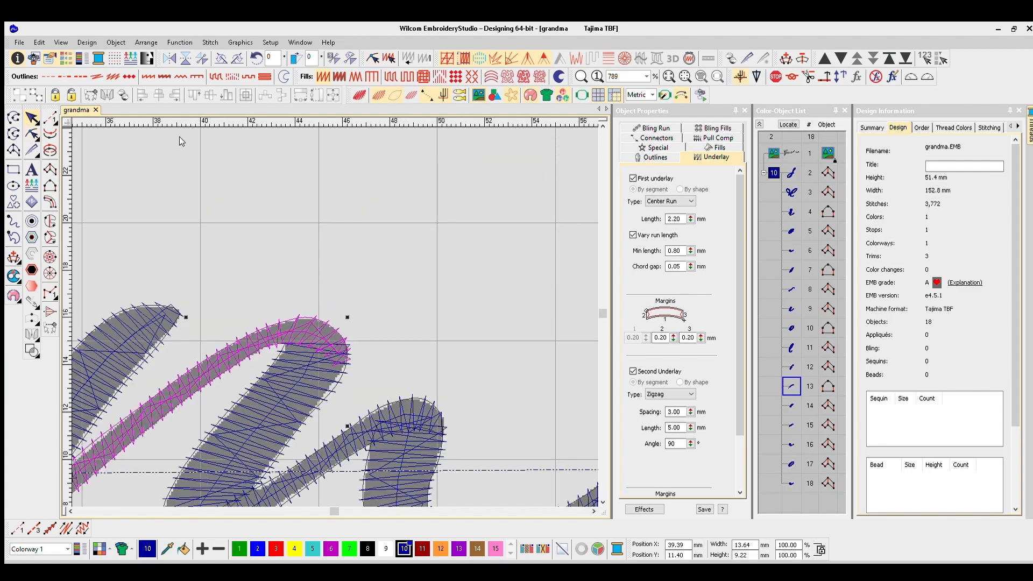
{"action": "left_click", "coordinate": [184, 142]}
- Check the reshaped lettering in the realistic stitch preview
{"action": "scroll", "coordinate": [246, 409], "scroll_direction": "down", "scroll_amount": 3}
{"action": "scroll", "coordinate": [344, 360], "scroll_direction": "up", "scroll_amount": 2}
{"action": "scroll", "coordinate": [506, 302], "scroll_direction": "down", "scroll_amount": 3}
{"action": "scroll", "coordinate": [162, 296], "scroll_direction": "down", "scroll_amount": 4}
{"action": "key", "text": "t"}
{"action": "scroll", "coordinate": [156, 323], "scroll_direction": "up", "scroll_amount": 4}
- Play the stitch-out simulation of the whole design at 1680 stitches per minute, following the sewing order through the final a
{"action": "key", "text": "shift+r"}
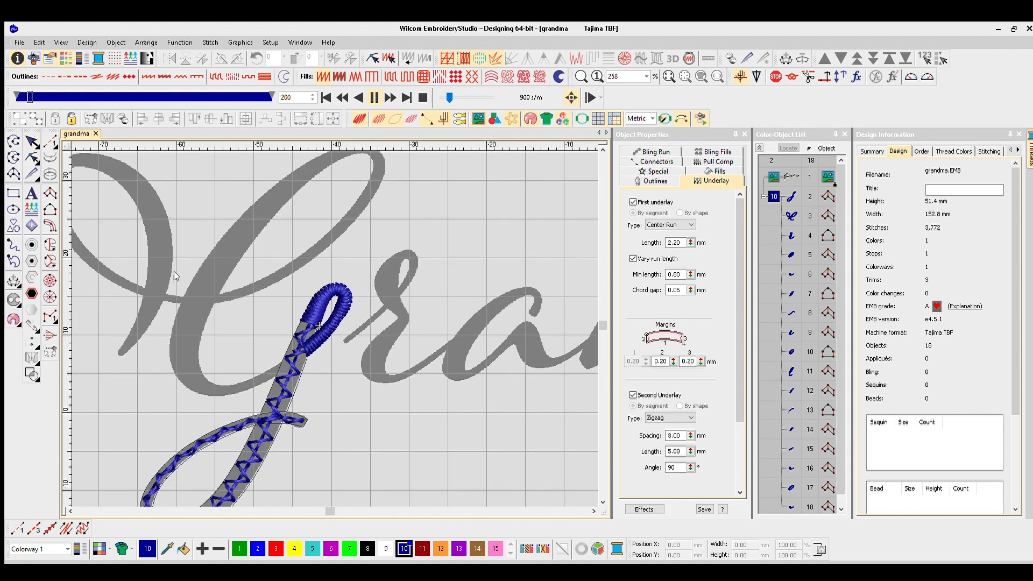
{"action": "left_click_drag", "start_coordinate": [449, 97], "coordinate": [455, 98]}
{"action": "scroll", "coordinate": [341, 449], "scroll_direction": "up", "scroll_amount": 2}
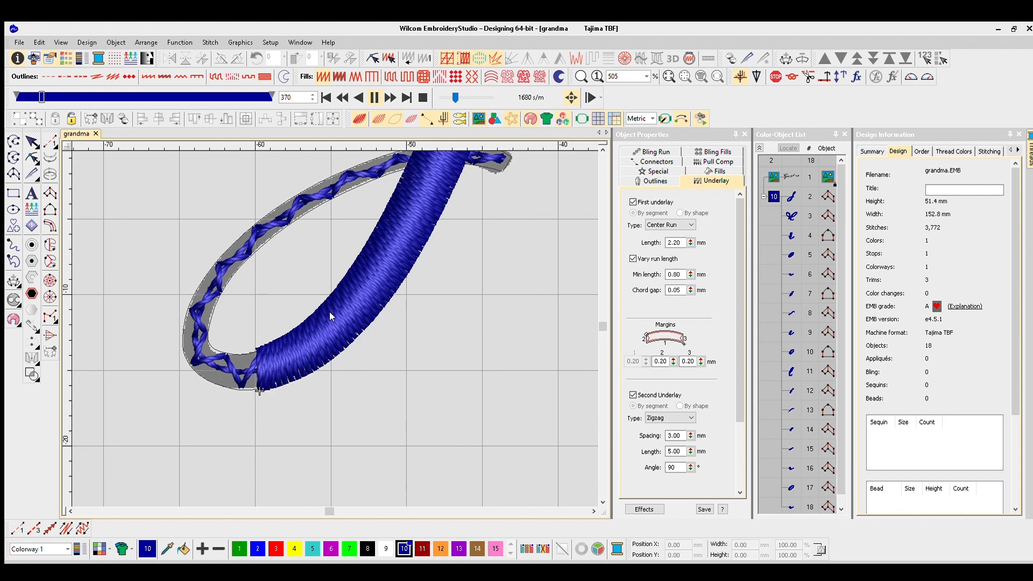
{"action": "scroll", "coordinate": [332, 315], "scroll_direction": "down", "scroll_amount": 1}
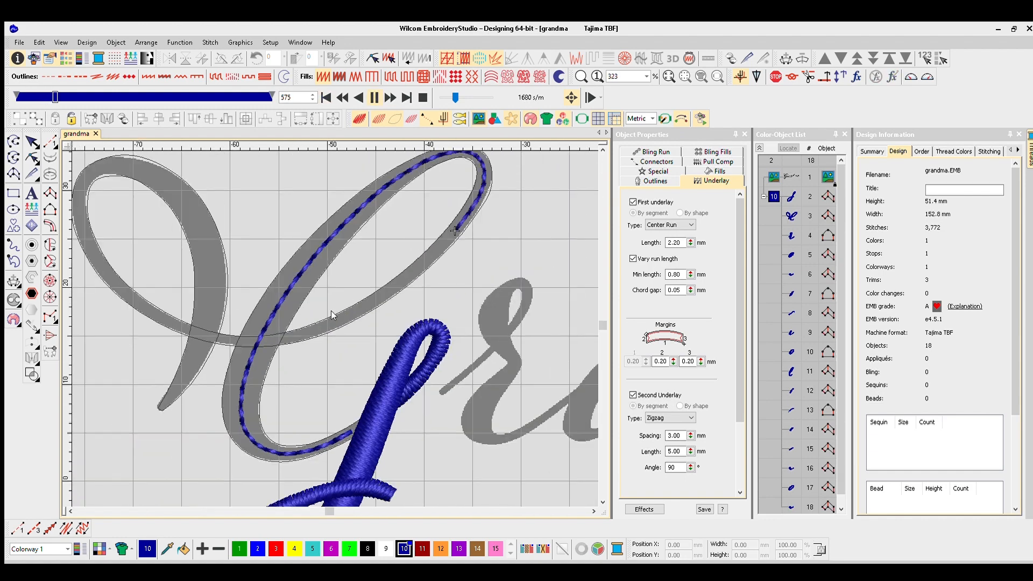
{"action": "scroll", "coordinate": [332, 315], "scroll_direction": "down", "scroll_amount": 1}
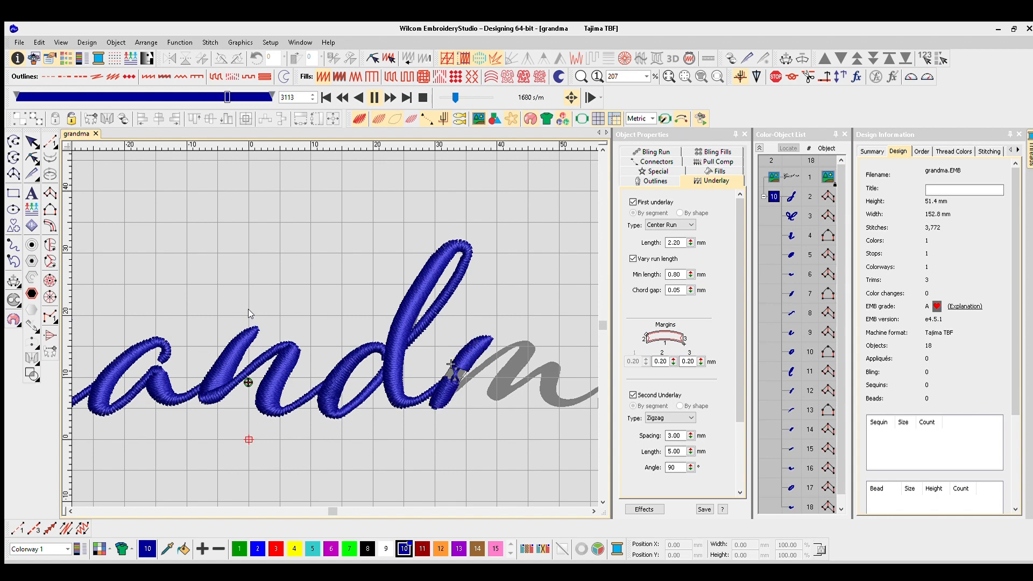
{"action": "scroll", "coordinate": [425, 359], "scroll_direction": "up", "scroll_amount": 2}
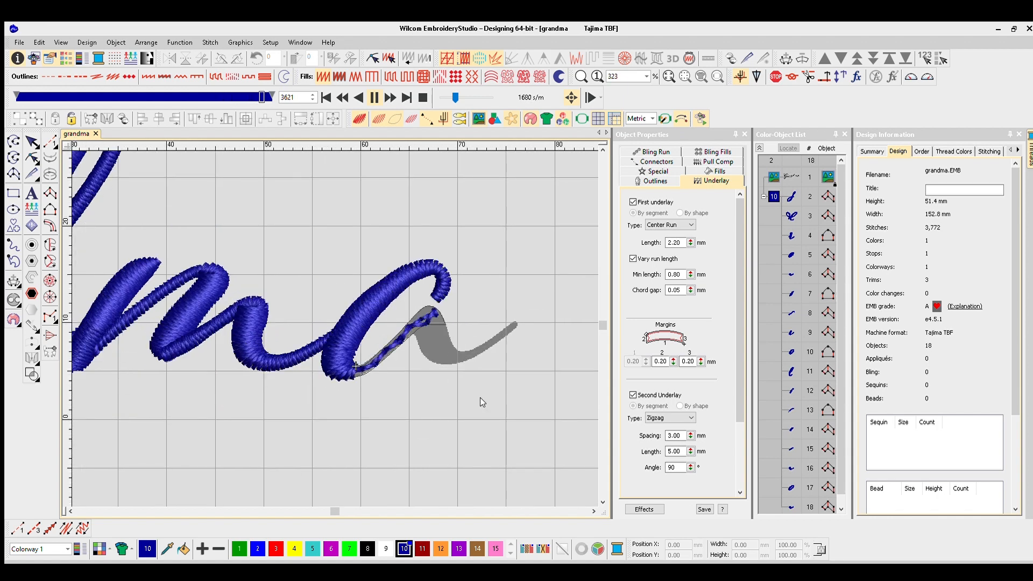
{"action": "scroll", "coordinate": [480, 397], "scroll_direction": "down", "scroll_amount": 6}
{"action": "left_click_drag", "start_coordinate": [333, 316], "coordinate": [369, 312]}
{"action": "left_click", "coordinate": [32, 141]}
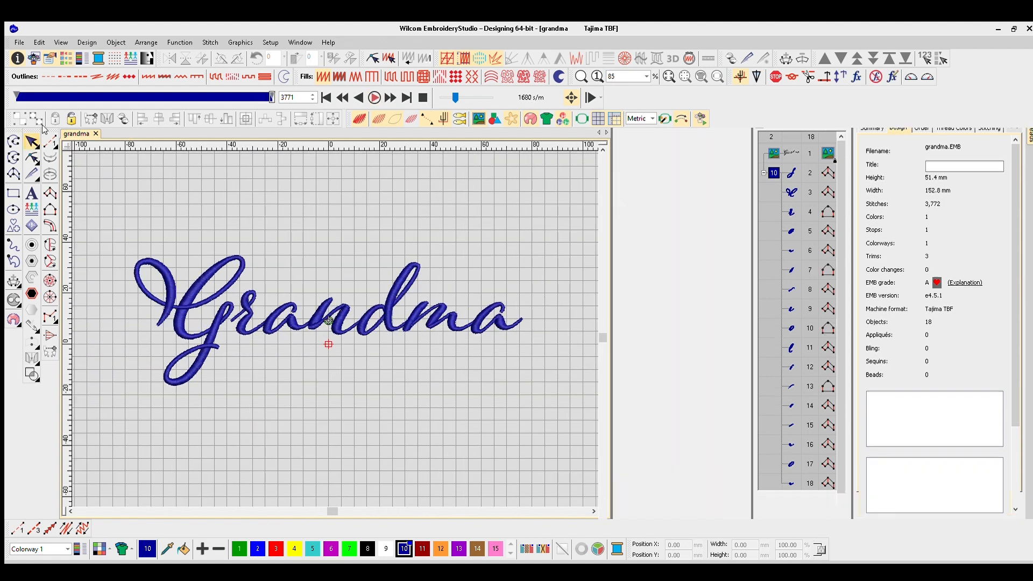